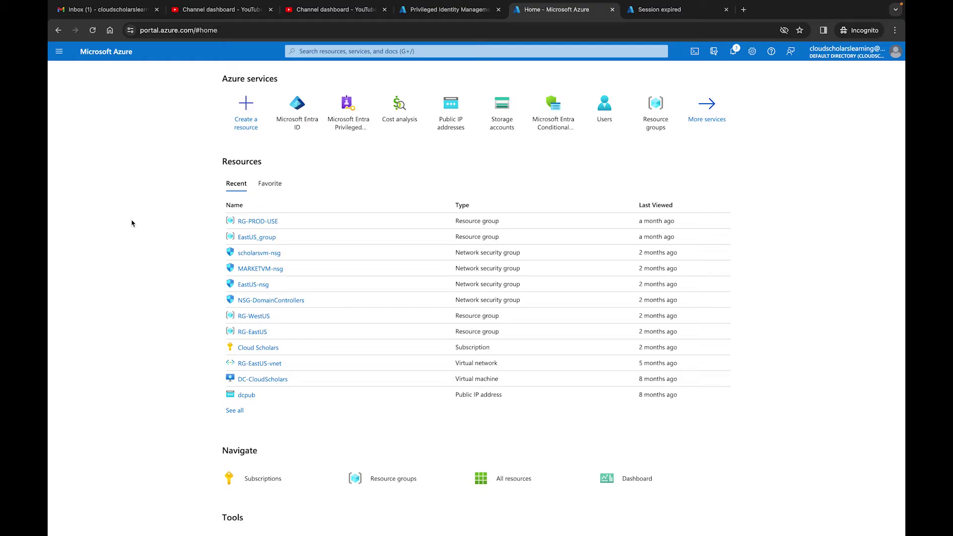
# - Start a new group in Microsoft Entra ID named WestUS_SocTeam
pyautogui.click(302, 106)
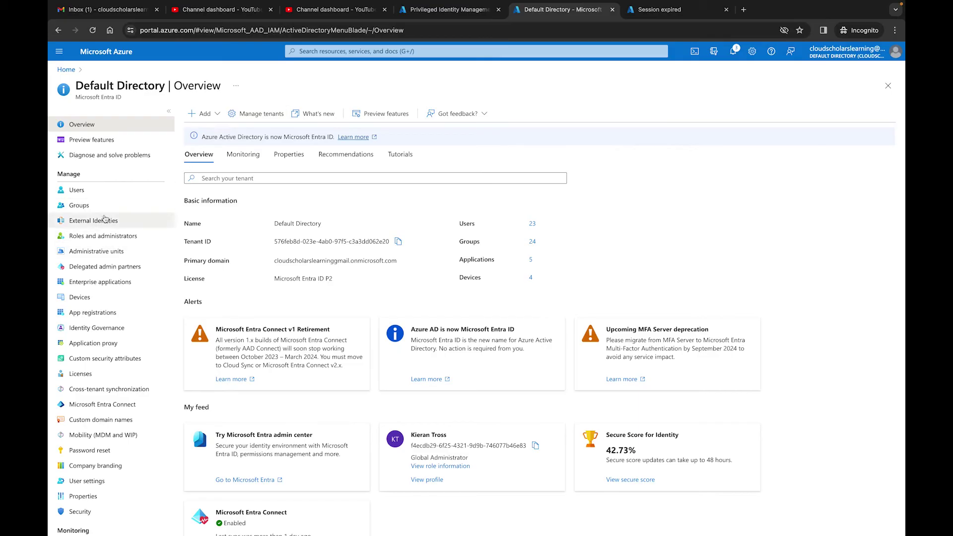
pyautogui.click(103, 210)
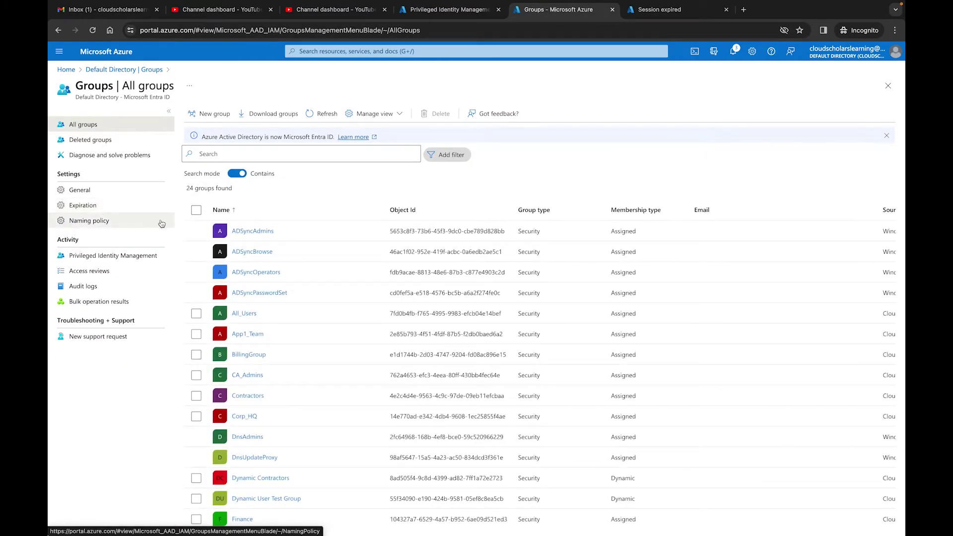
pyautogui.click(204, 118)
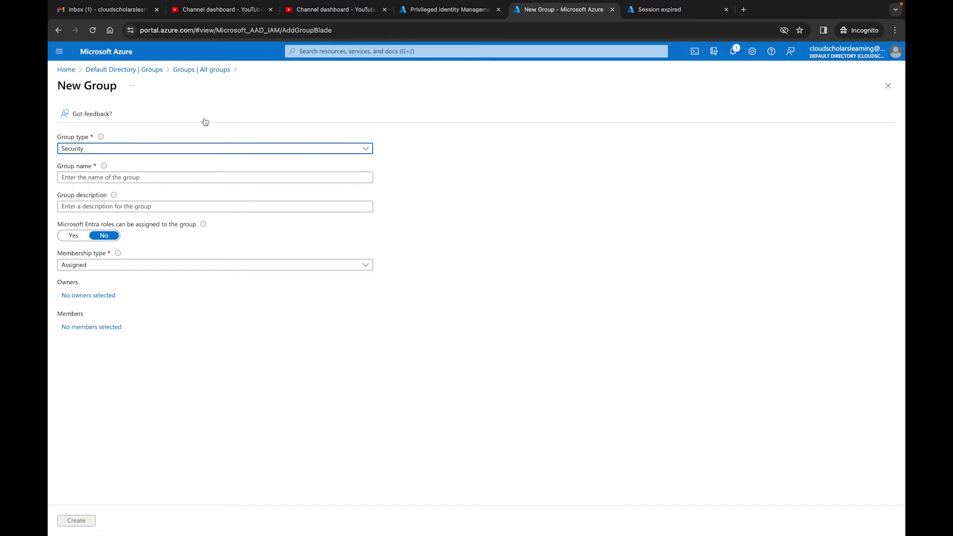
pyautogui.press('Tab')
pyautogui.write('W')
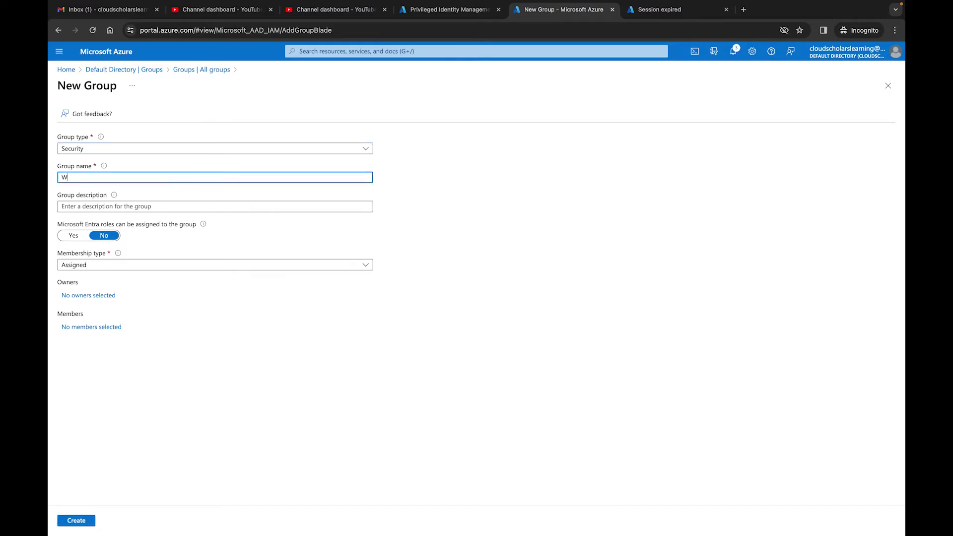
pyautogui.write('estUS_SocTeam')
# - Set 'Microsoft Entra roles can be assigned' to Yes for the new group
pyautogui.scroll(5, 104, 159)
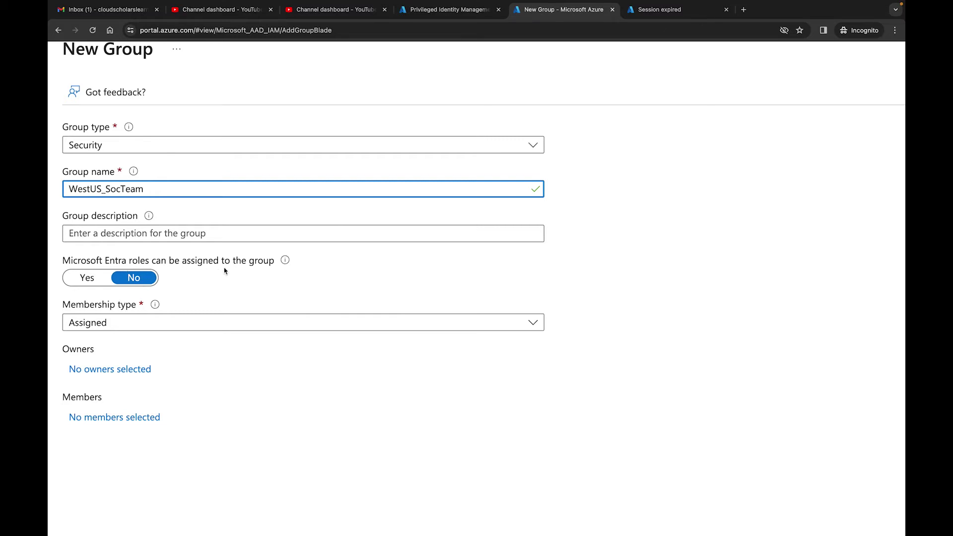
pyautogui.click(88, 280)
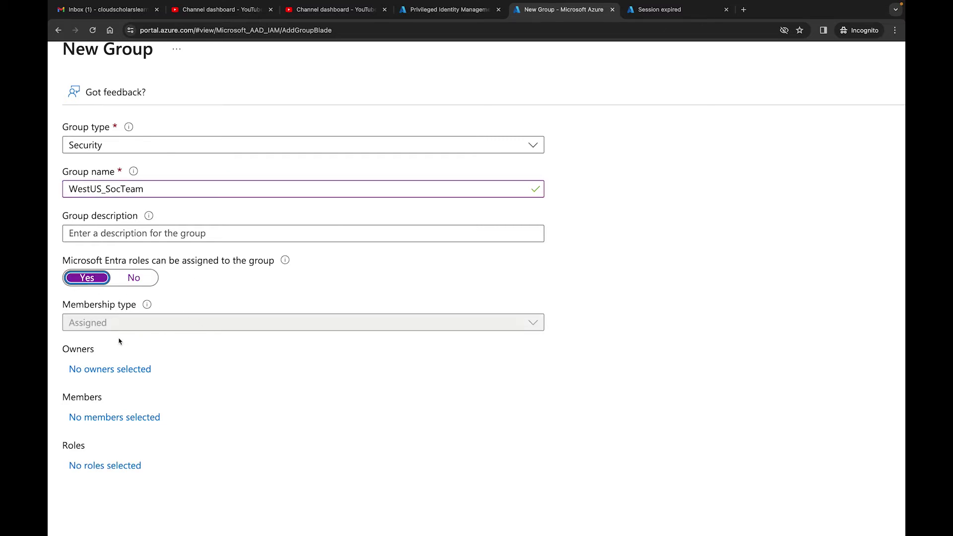
pyautogui.click(133, 278)
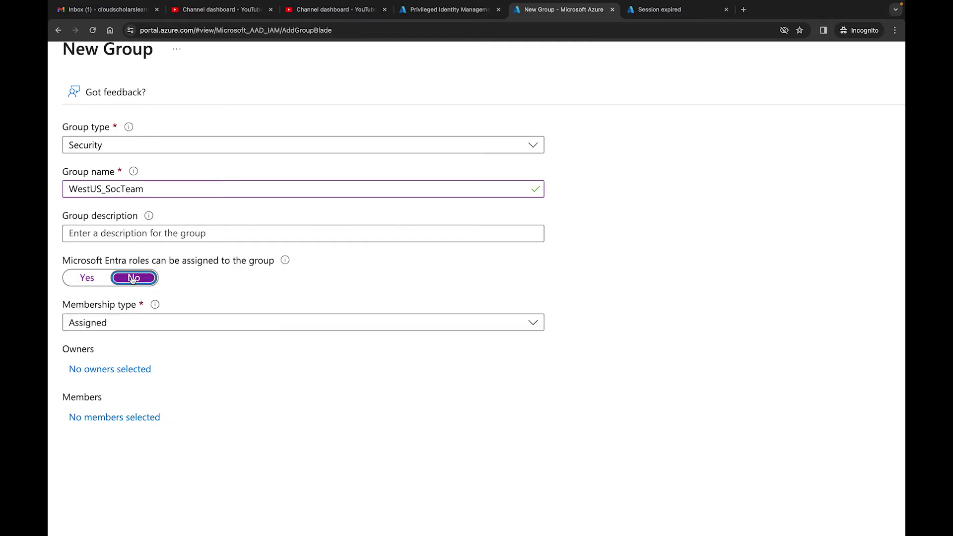
pyautogui.click(149, 325)
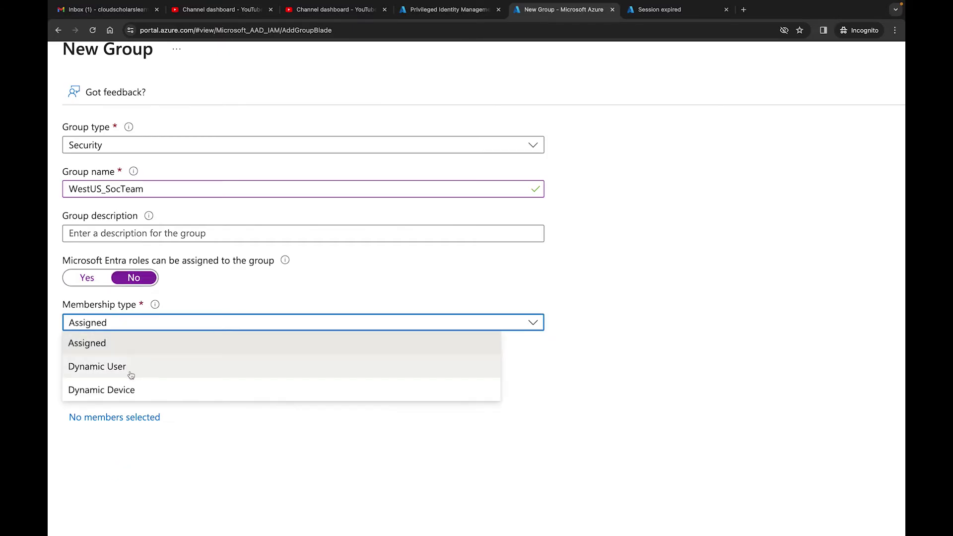
pyautogui.click(88, 279)
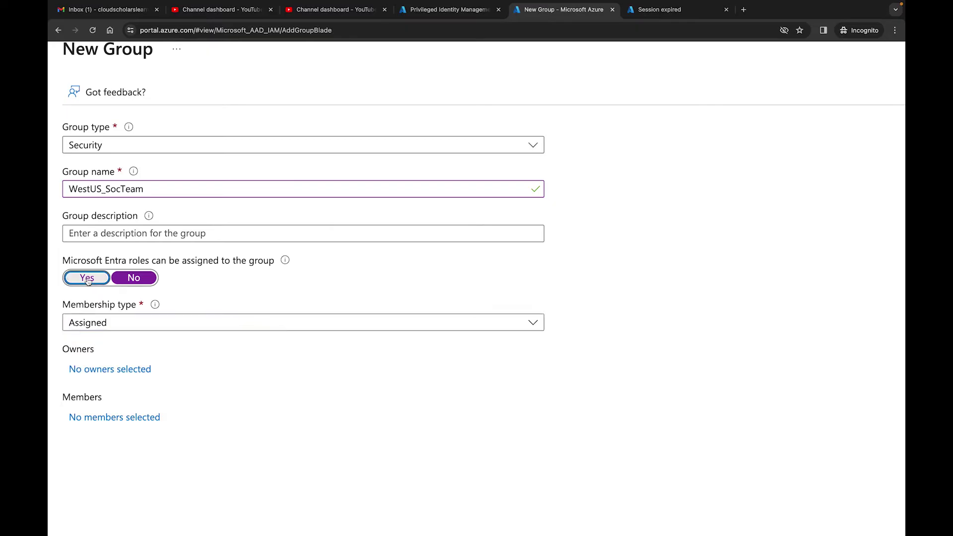
pyautogui.scroll(-3, 156, 298)
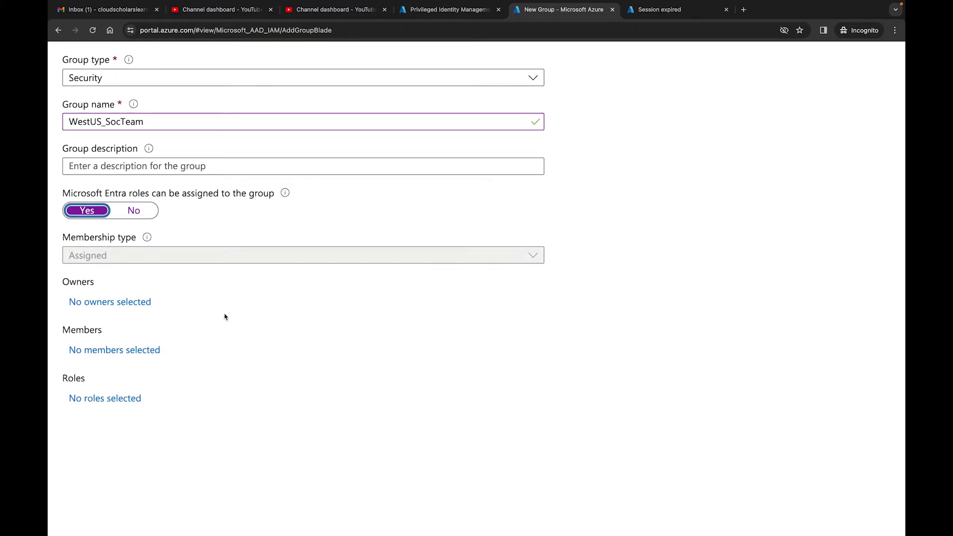
pyautogui.scroll(-1, 224, 317)
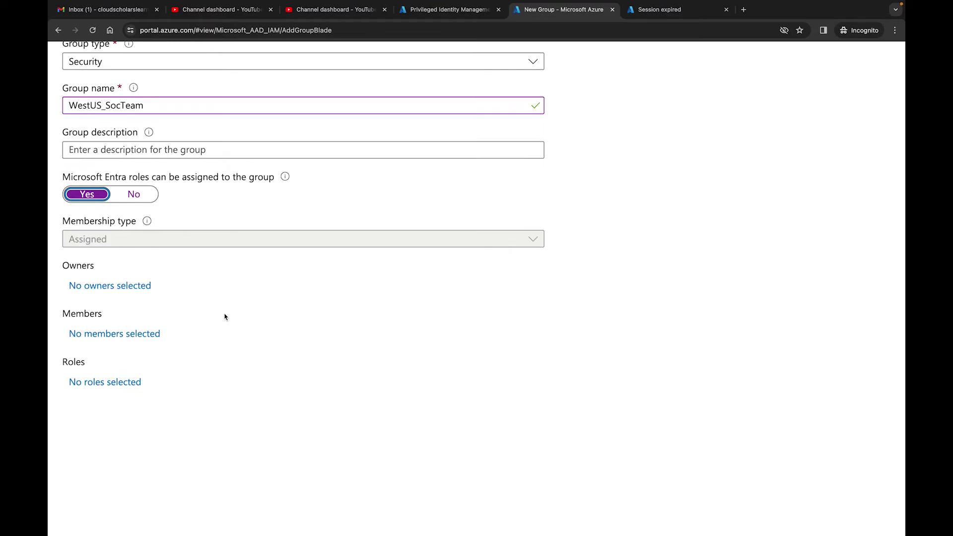
# - Search 'test' and add TestUser1 as the group's single member
pyautogui.click(127, 338)
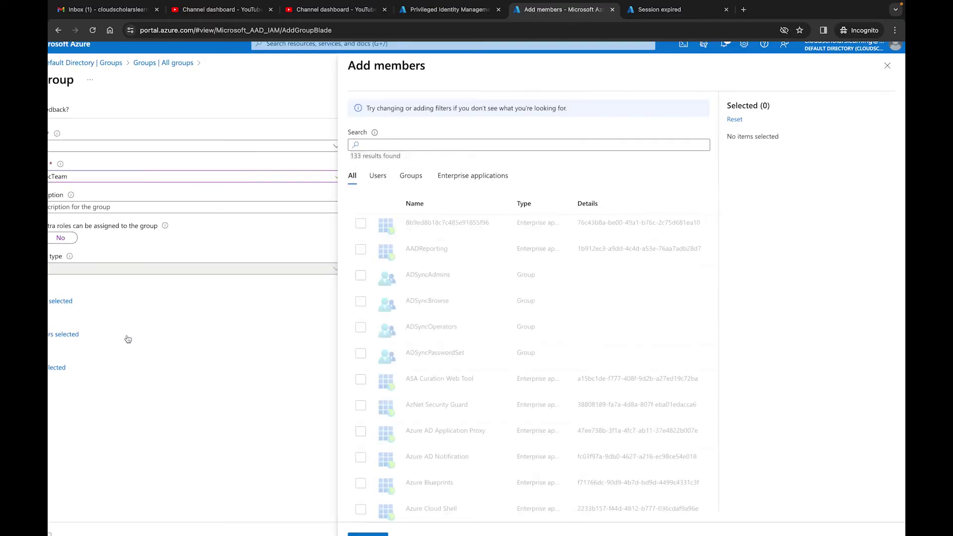
pyautogui.write('test')
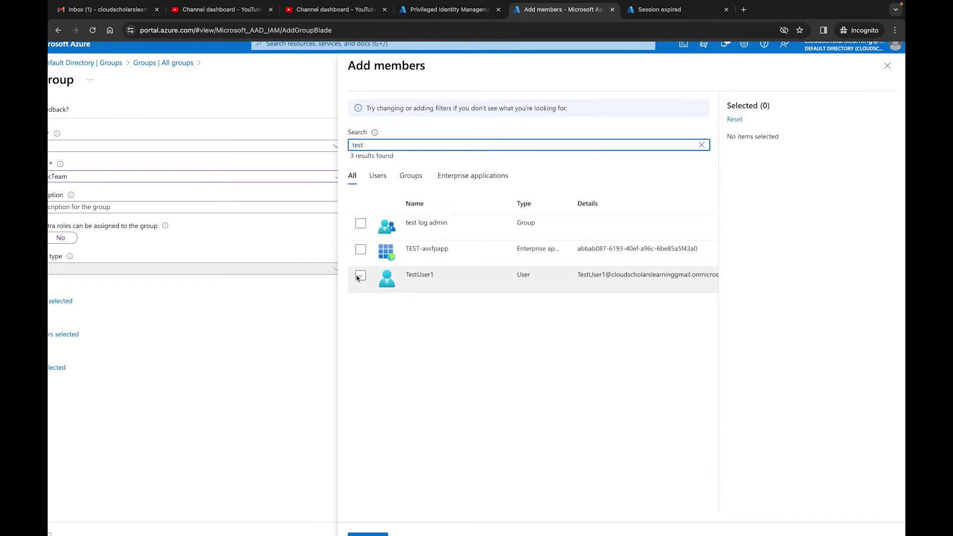
pyautogui.click(359, 276)
pyautogui.click(360, 277)
pyautogui.scroll(-1, 428, 347)
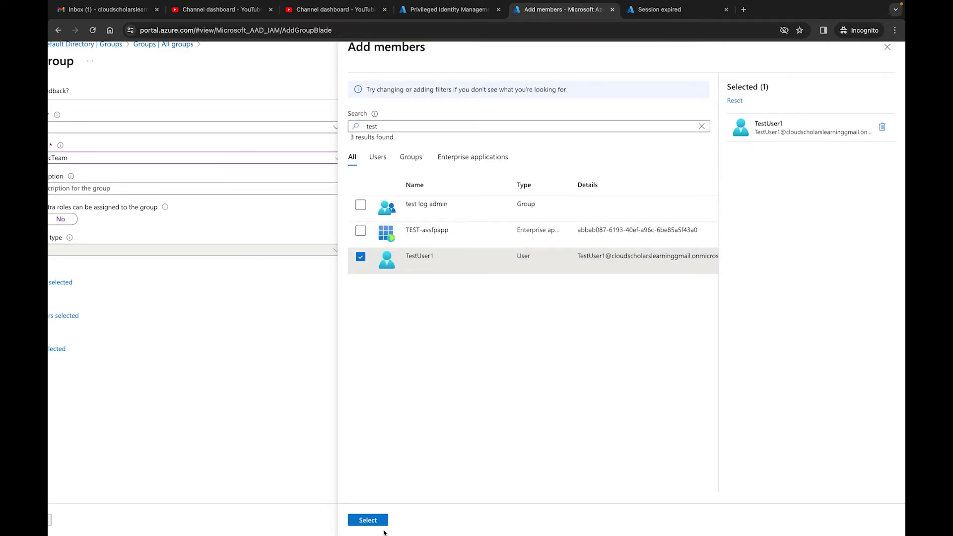
pyautogui.click(367, 521)
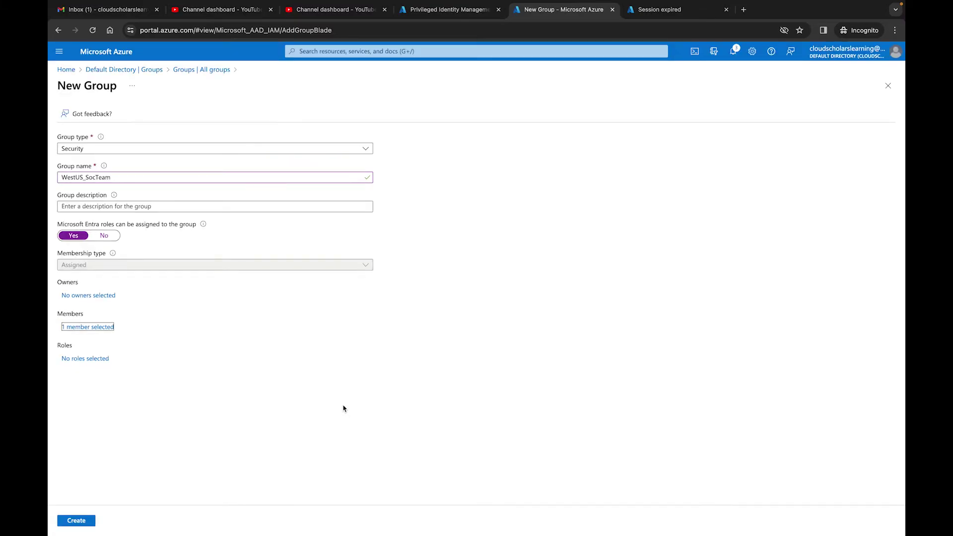
pyautogui.scroll(5, 92, 313)
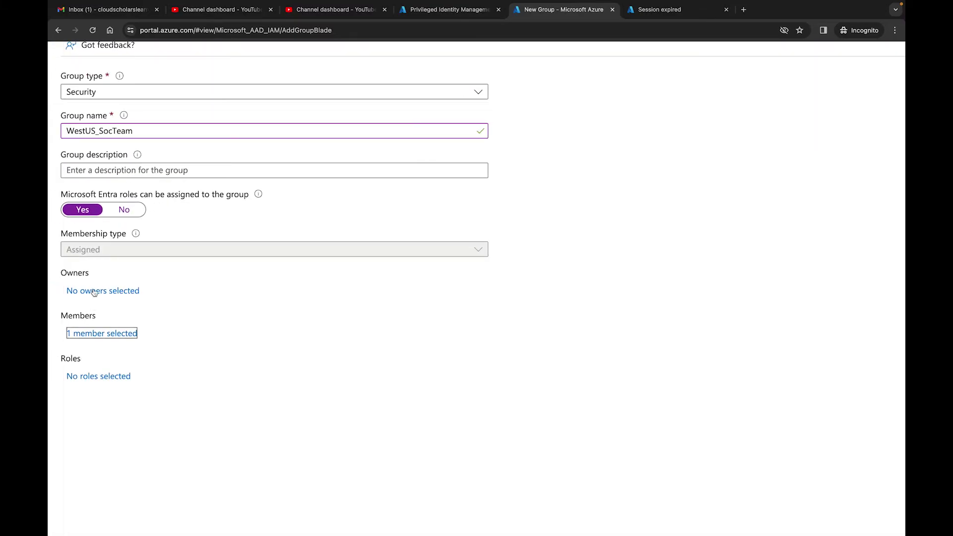
pyautogui.scroll(-1, 116, 349)
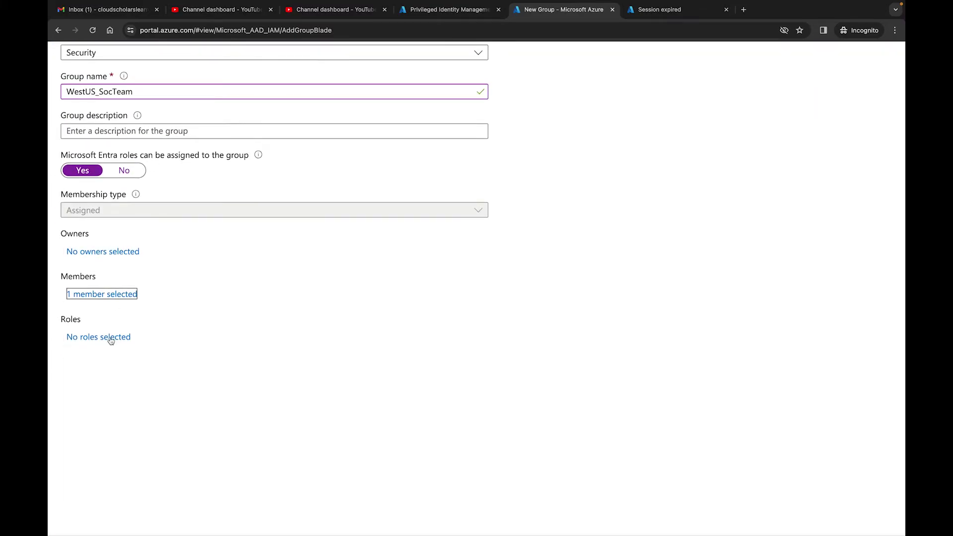
# - Create WestUS_SocTeam without picking roles, confirming Yes to the role-assignable prompt
pyautogui.click(110, 338)
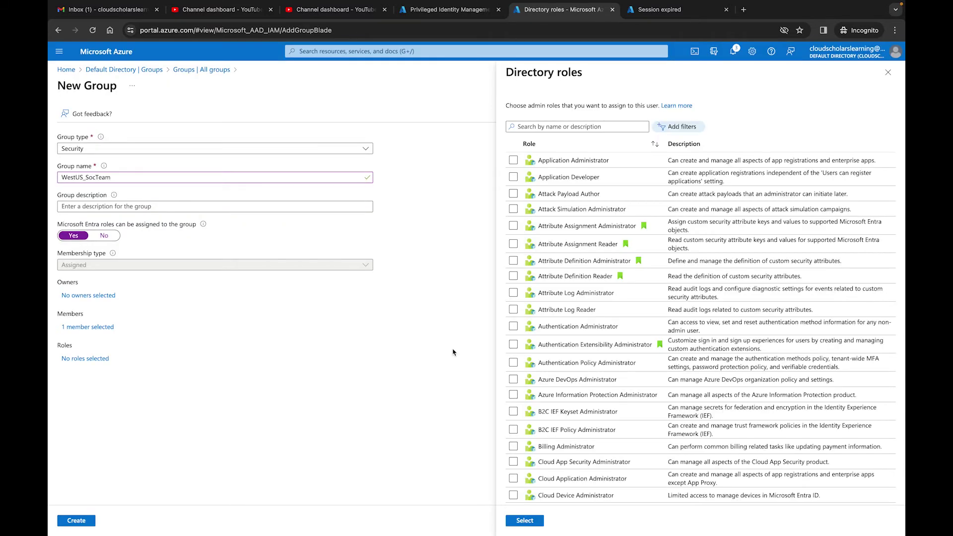
pyautogui.click(888, 74)
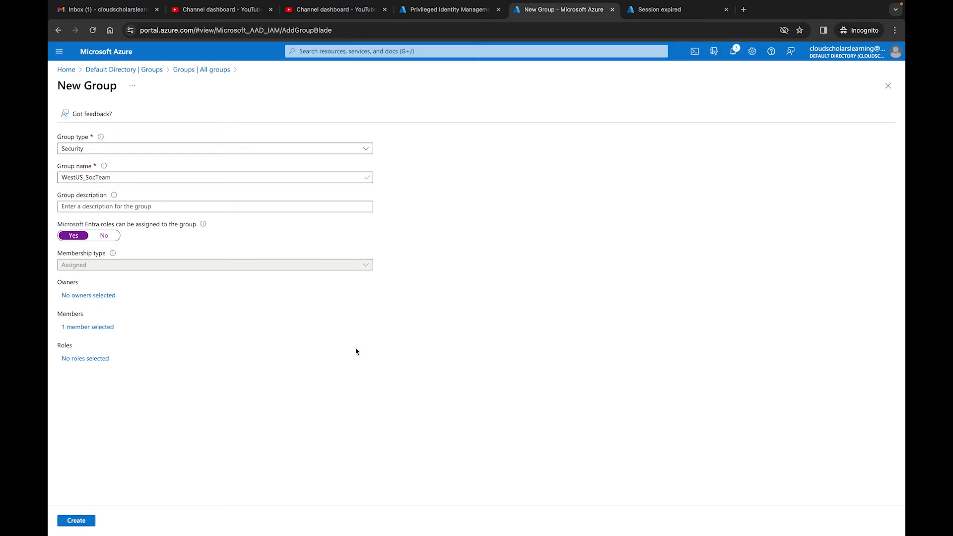
pyautogui.click(81, 521)
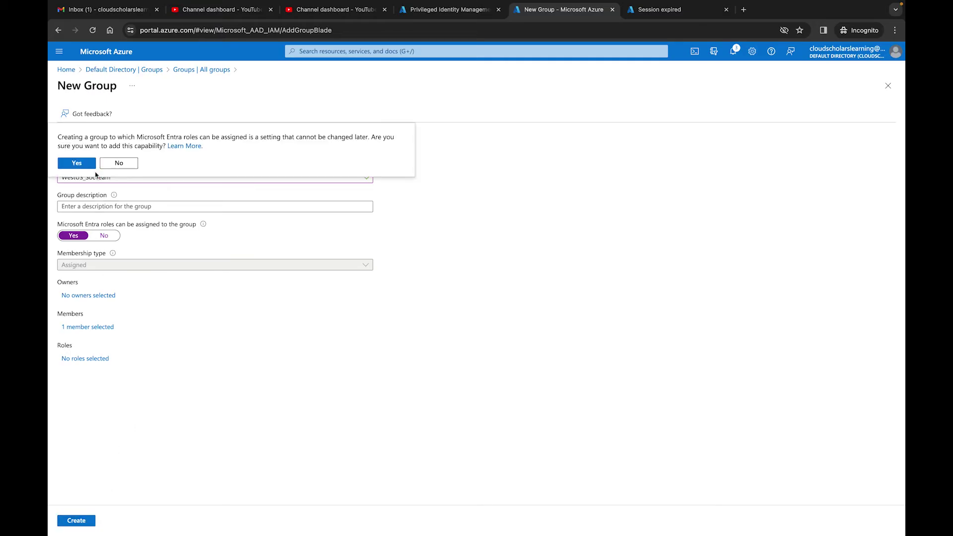
pyautogui.scroll(5, 71, 127)
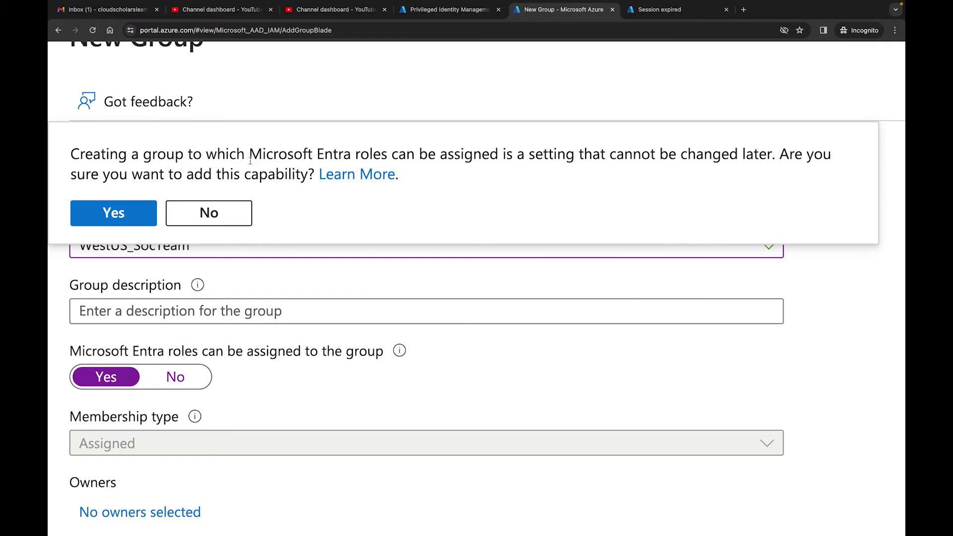
pyautogui.click(111, 215)
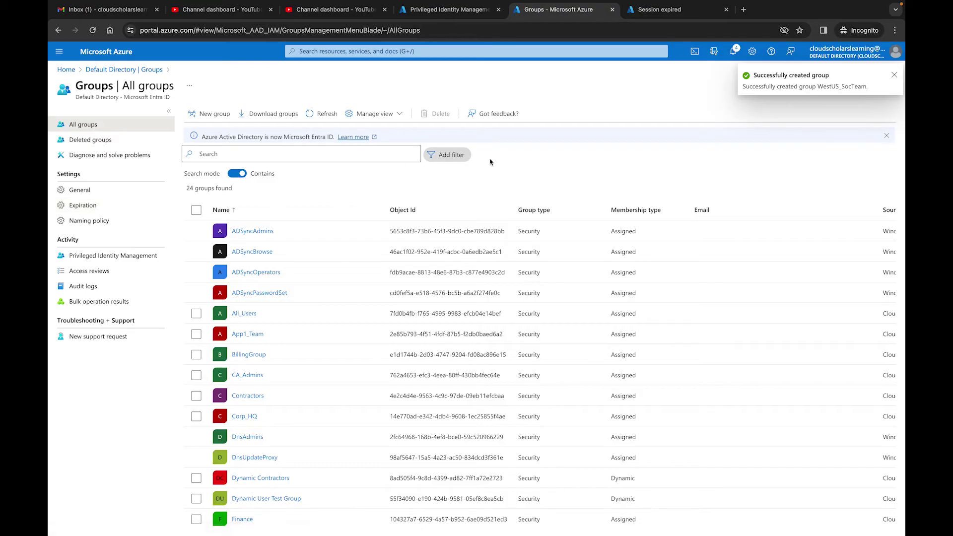
# - Search 'priv' to reach Privileged Identity Management and show its Groups page
pyautogui.click(353, 52)
pyautogui.write('priv')
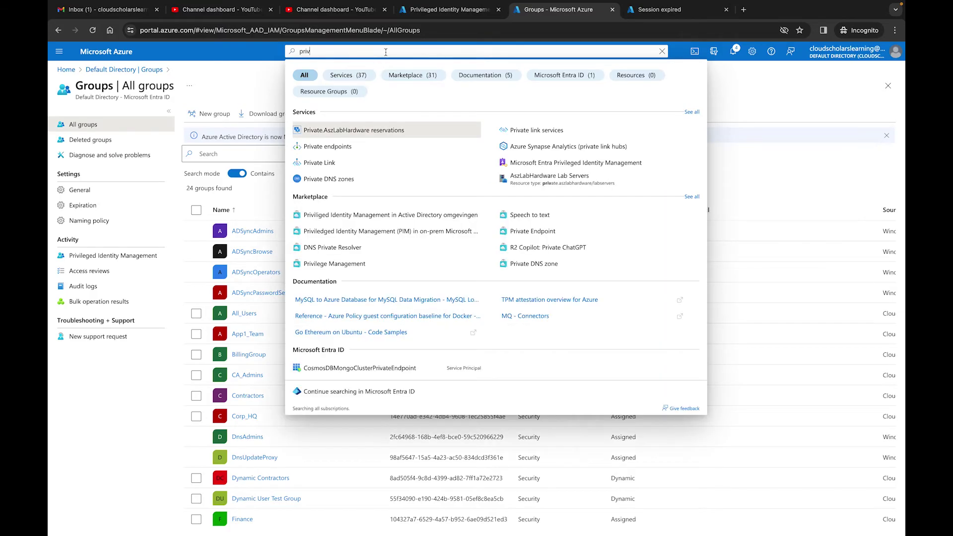
pyautogui.press('BackSpace')
pyautogui.press('BackSpace')
pyautogui.press('BackSpace')
pyautogui.press('BackSpace')
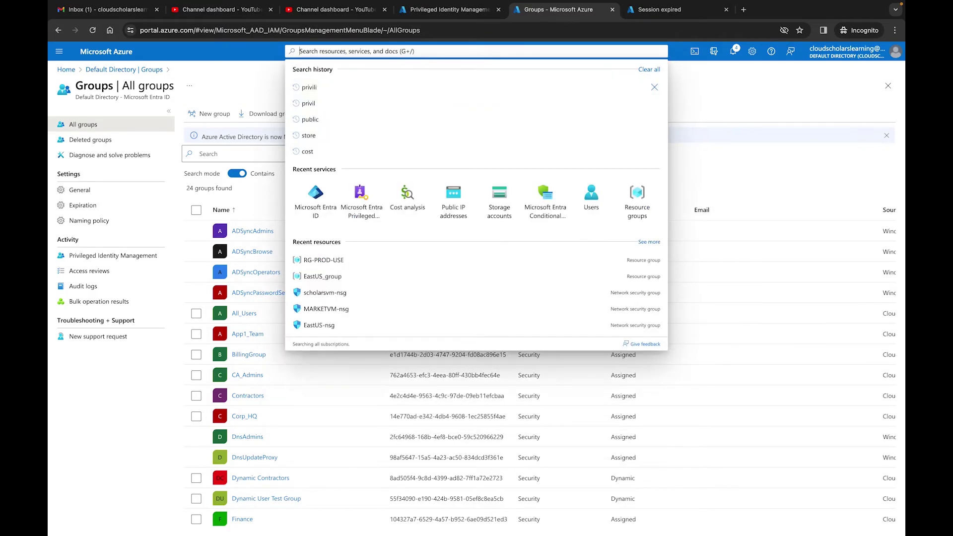
pyautogui.click(361, 194)
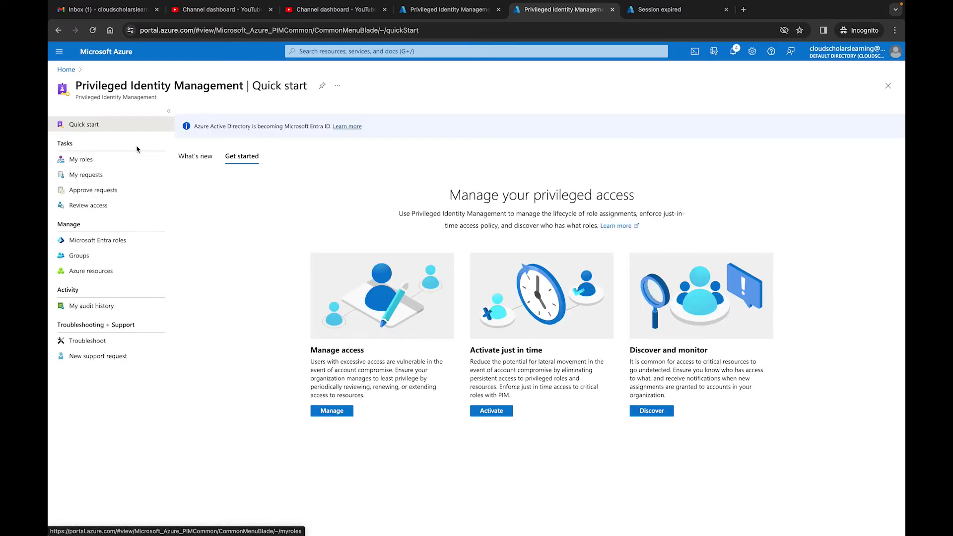
pyautogui.click(86, 259)
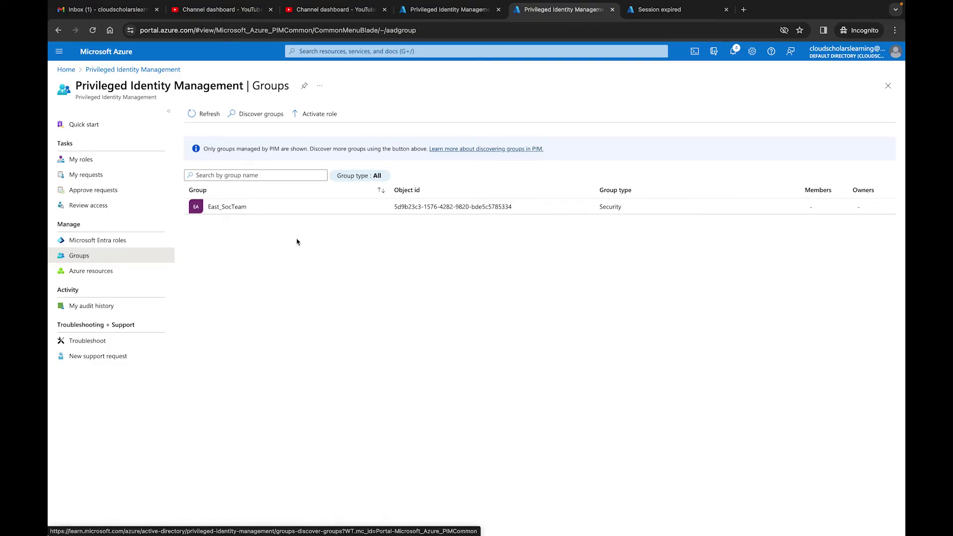
# - Onboard WestUS_SocTeam from Discover groups into PIM and return to the PIM groups list
pyautogui.click(262, 118)
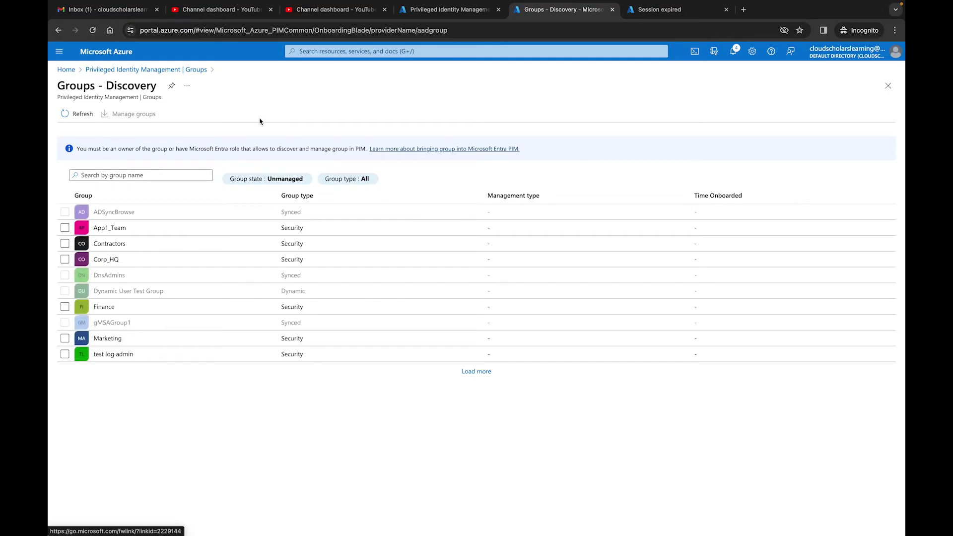
pyautogui.write('west')
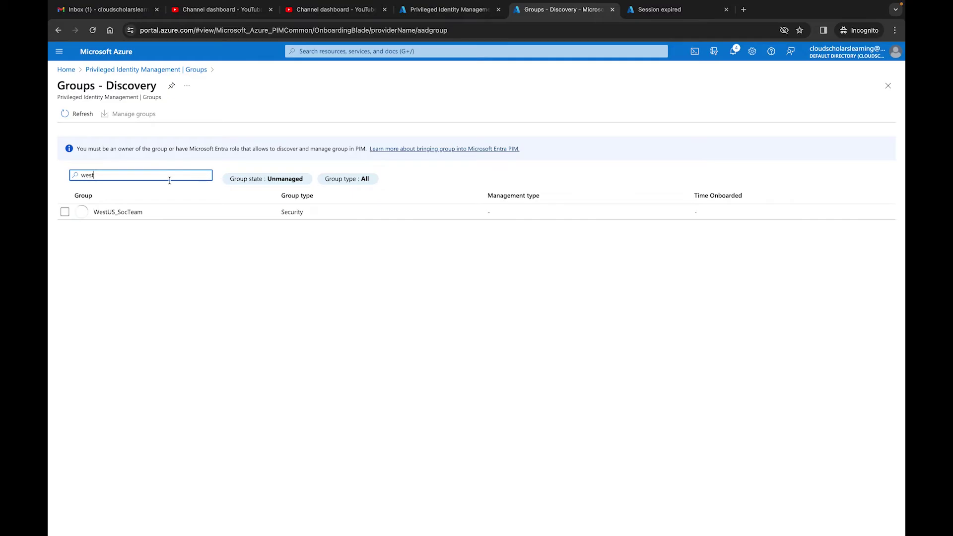
pyautogui.click(65, 212)
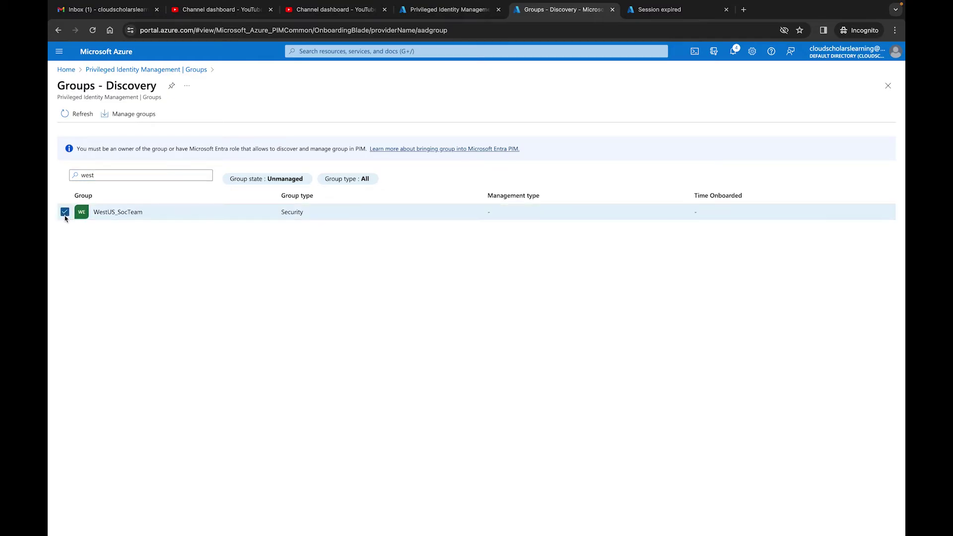
pyautogui.click(123, 116)
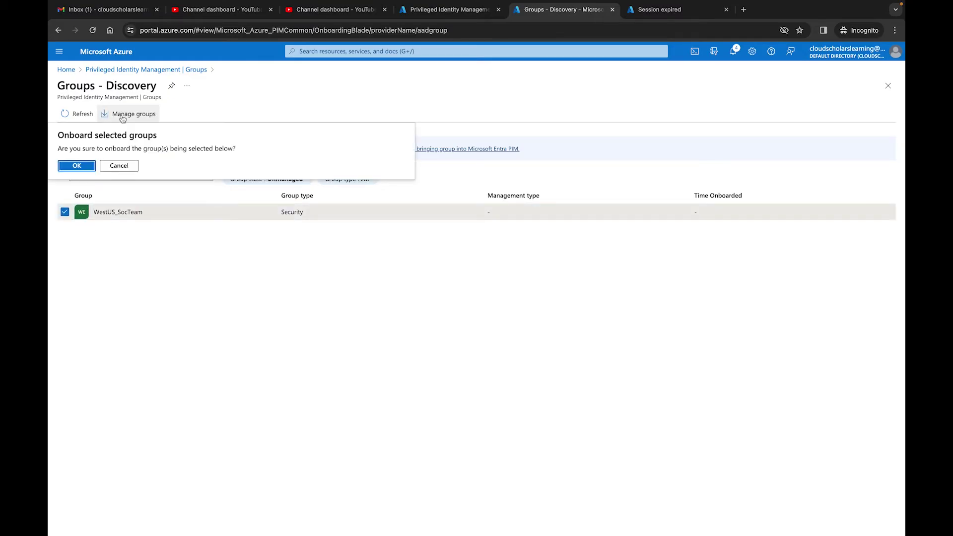
pyautogui.click(77, 167)
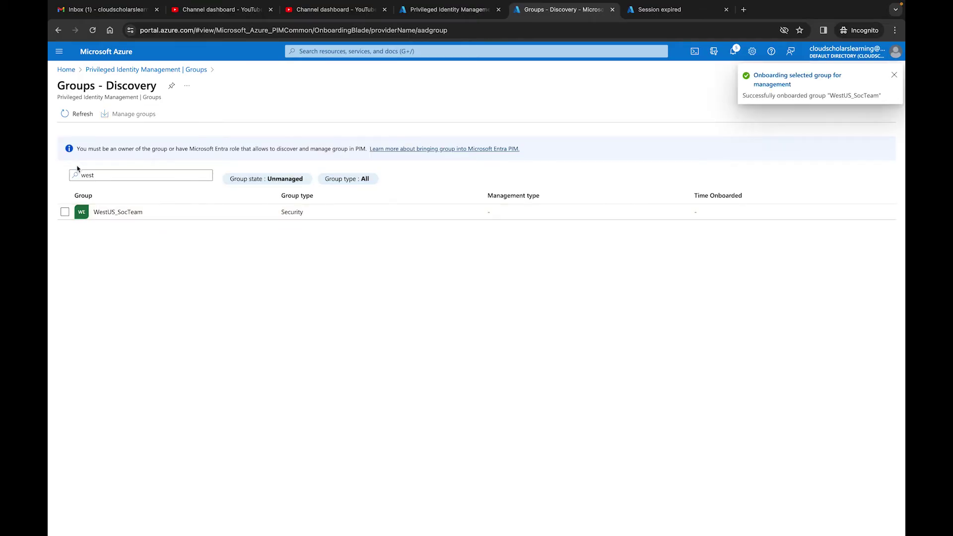
pyautogui.click(169, 70)
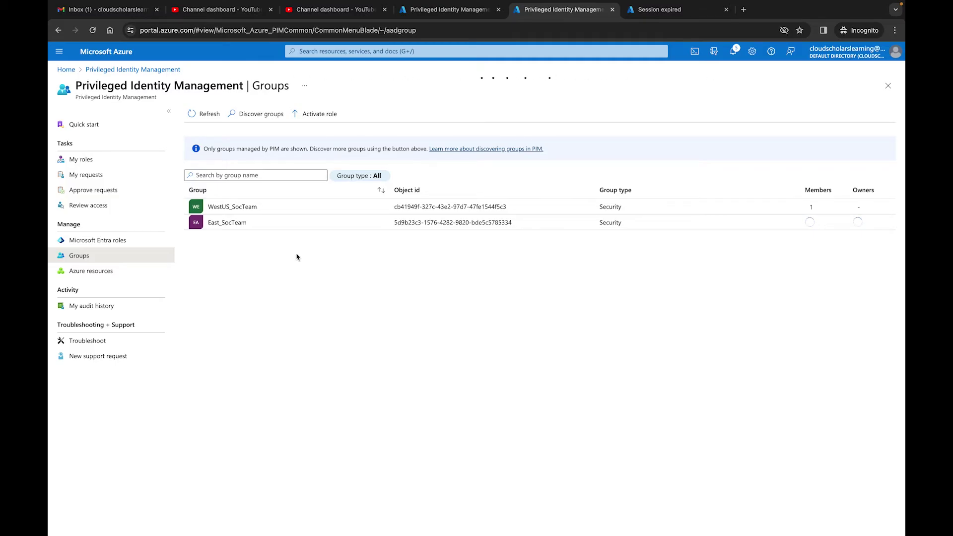
# - Switch PIM to Microsoft Entra roles and view the Default Directory Quick start page
pyautogui.click(118, 247)
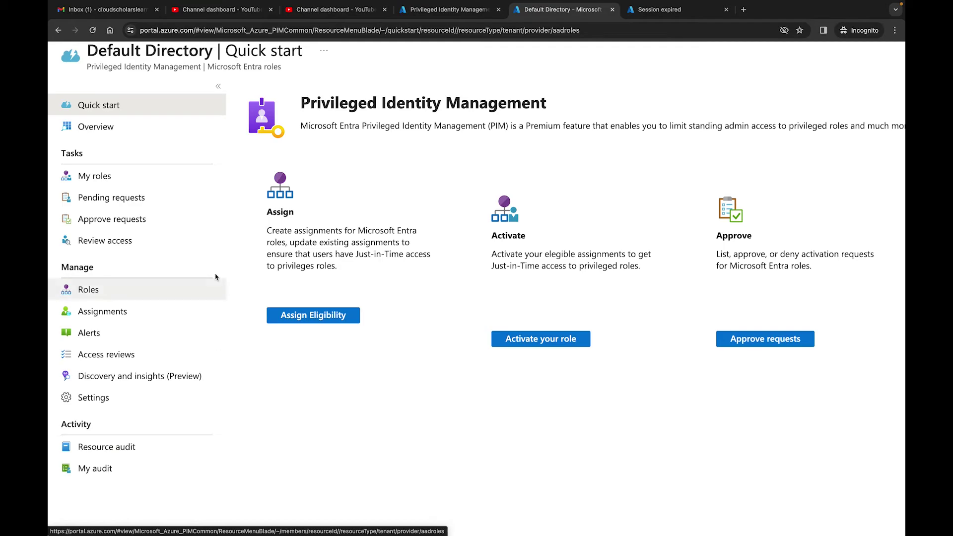
pyautogui.scroll(1, 158, 162)
pyautogui.scroll(2, 158, 162)
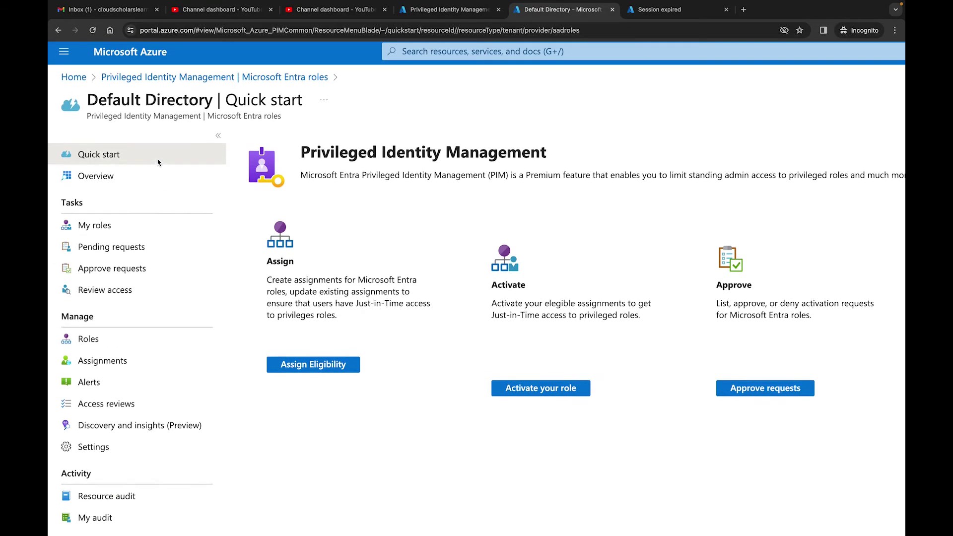
pyautogui.hotkey('ctrl', '-')
pyautogui.scroll(4, 138, 184)
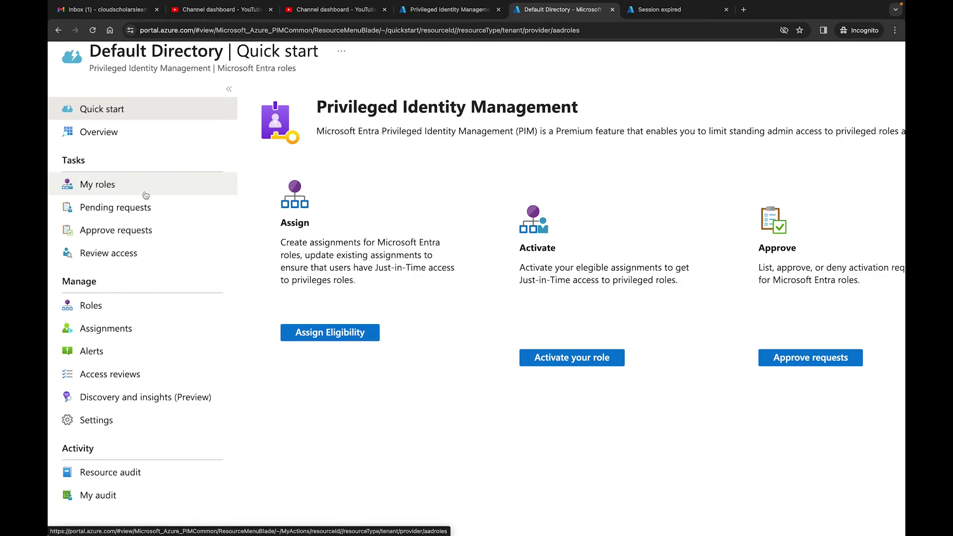
# - Show the 6 active Entra role assignments, including Global Administrator and Attribute Log Administrator
pyautogui.click(155, 189)
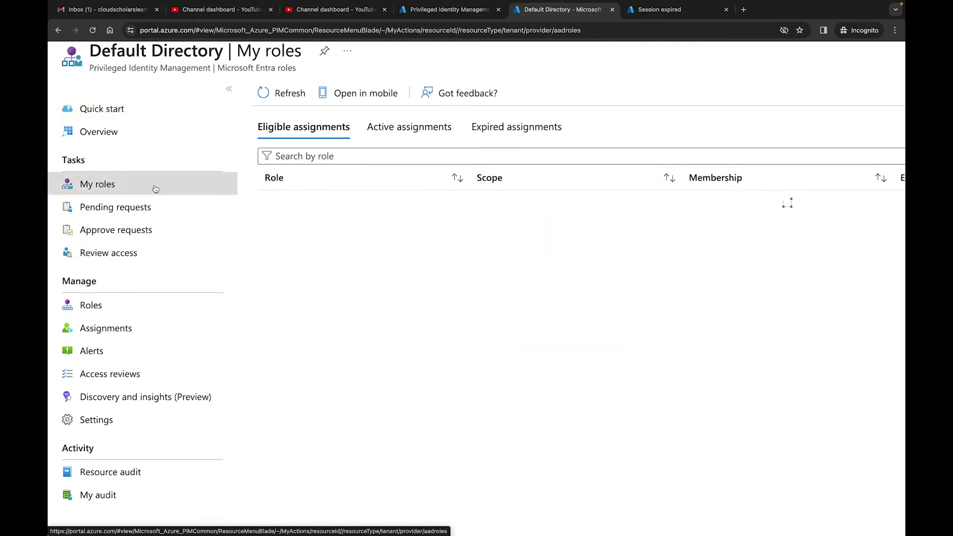
pyautogui.click(131, 333)
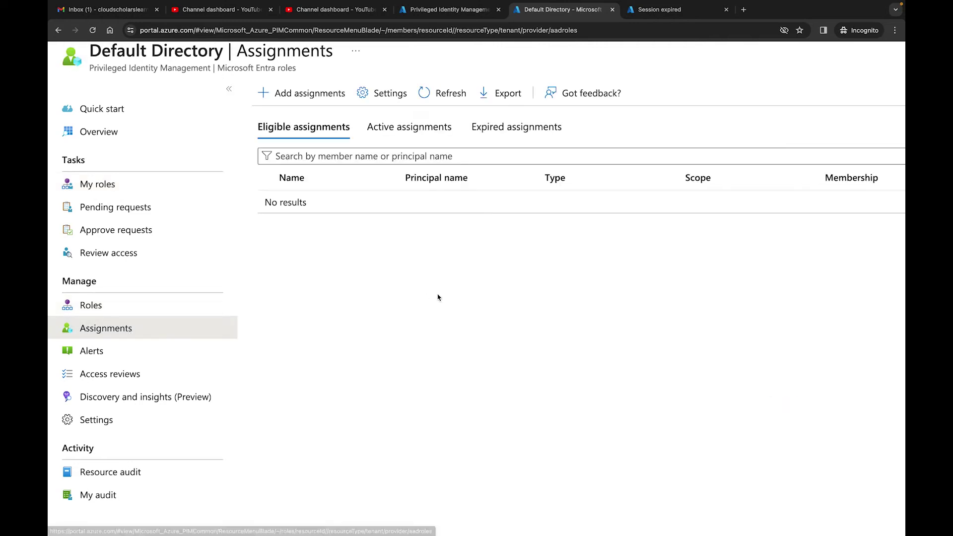
pyautogui.hotkey('ctrl', '0')
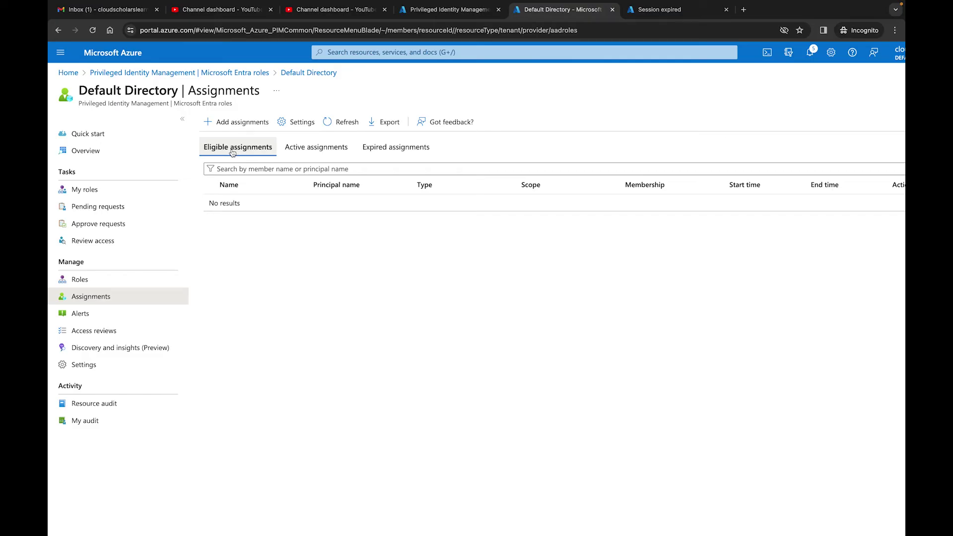
pyautogui.click(334, 151)
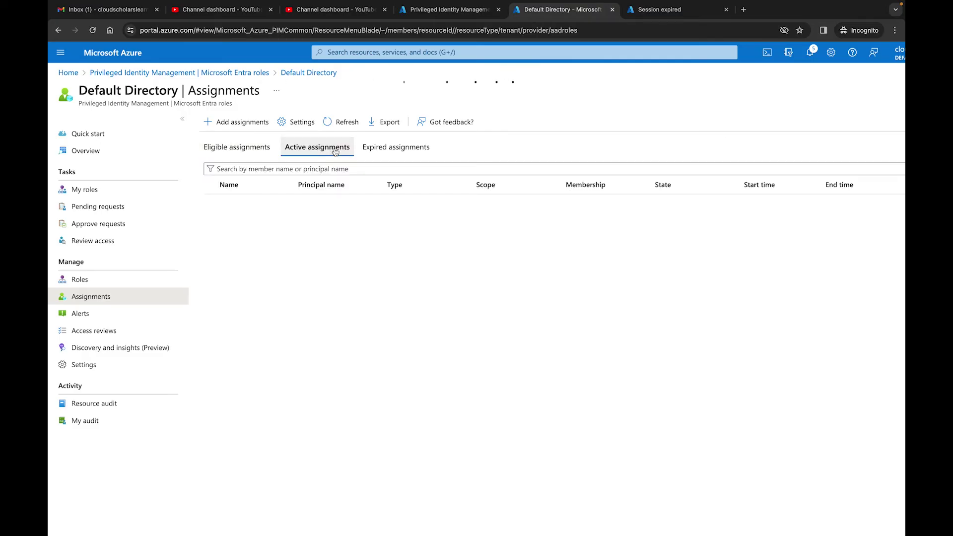
# - Start a new role assignment and choose Security Reader as the role
pyautogui.click(238, 153)
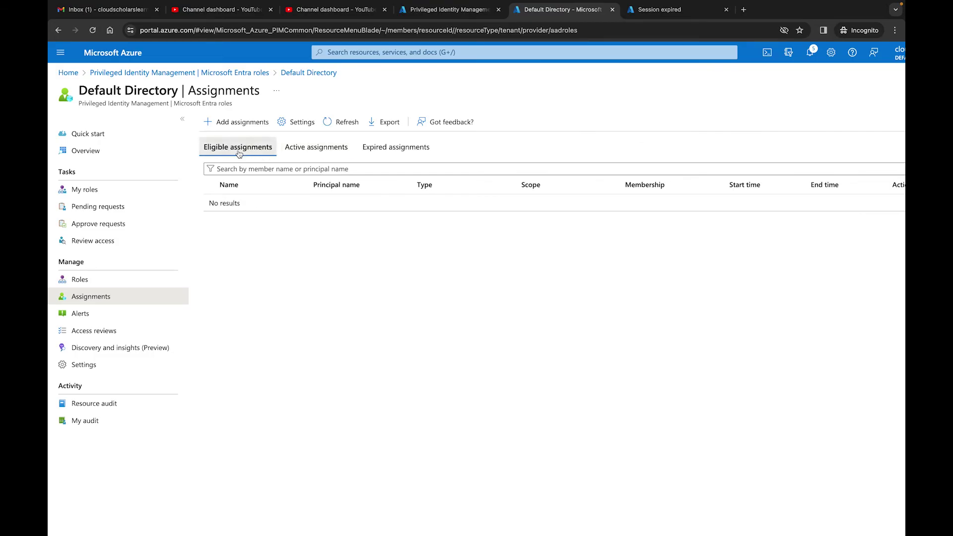
pyautogui.click(233, 122)
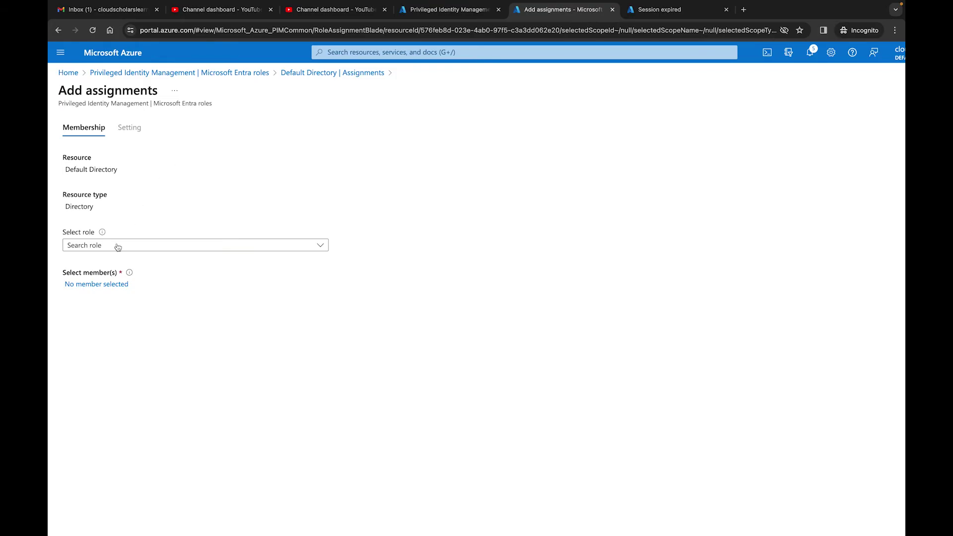
pyautogui.click(100, 246)
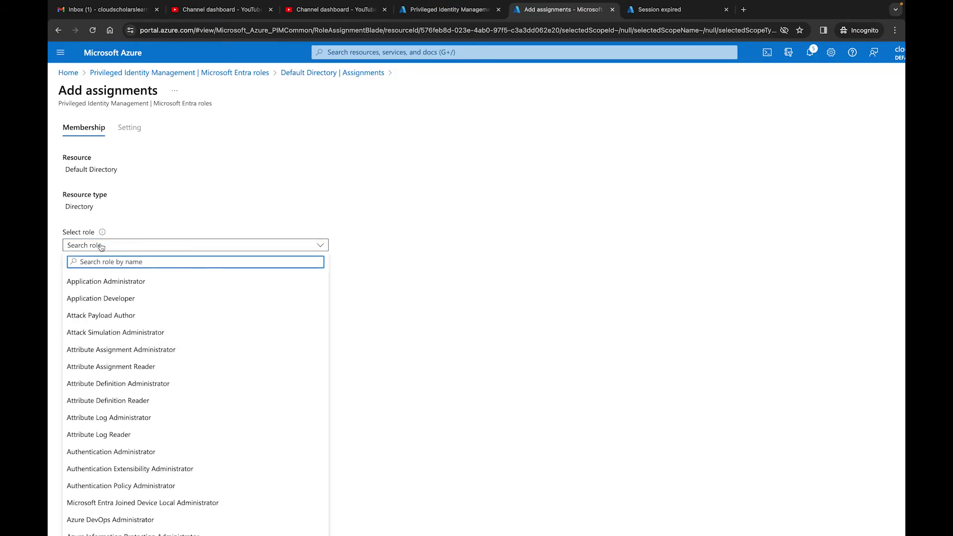
pyautogui.hotkey('ctrl', '+')
pyautogui.hotkey('ctrl', '+')
pyautogui.hotkey('ctrl', '+')
pyautogui.scroll(-10, 99, 300)
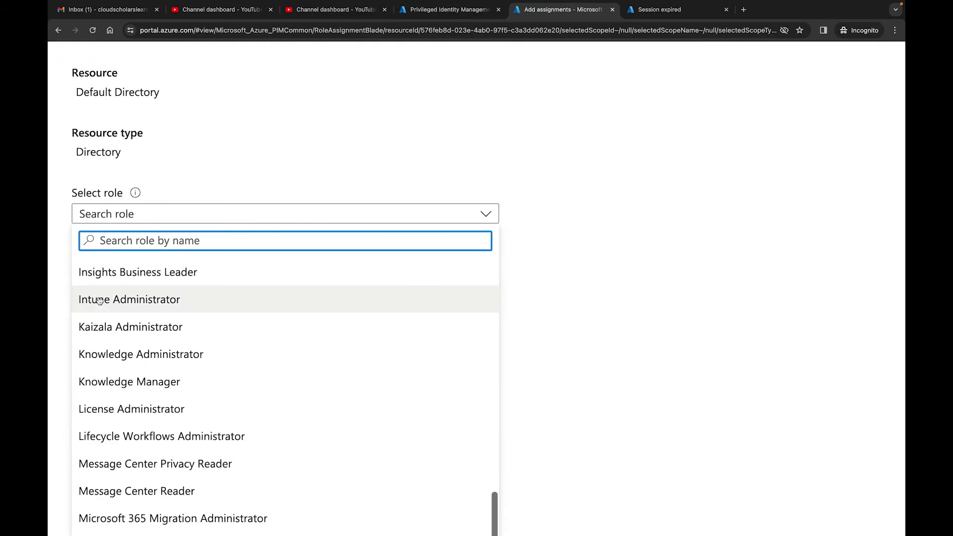
pyautogui.write('sec uri')
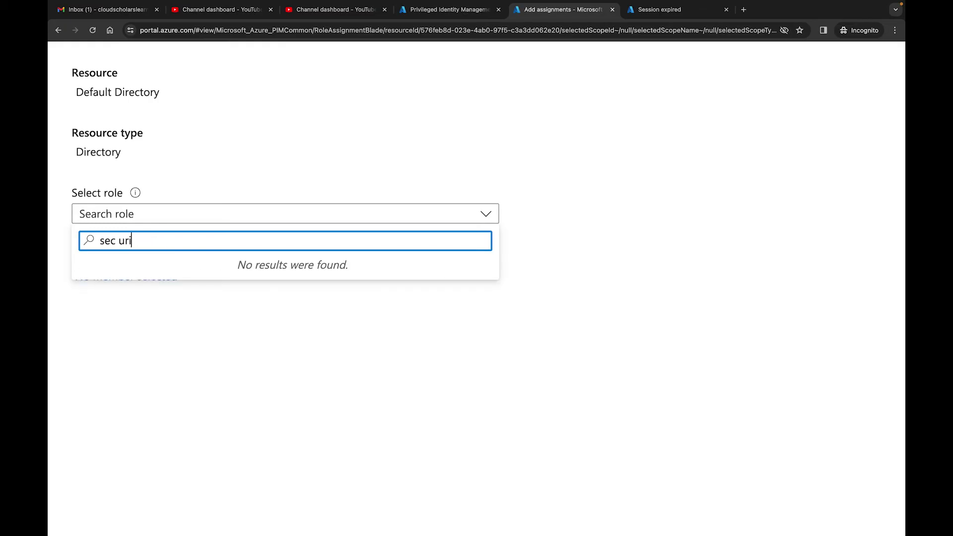
pyautogui.press('BackSpace')
pyautogui.press('BackSpace')
pyautogui.press('BackSpace')
pyautogui.press('BackSpace')
pyautogui.write('uri')
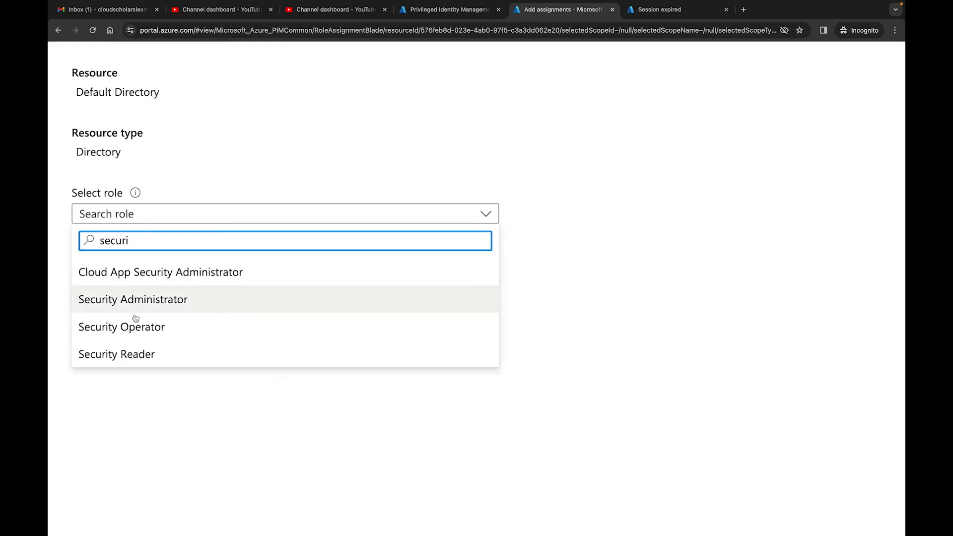
pyautogui.click(121, 354)
# - Select the WestUS_SocTeam group as the assignment's member
pyautogui.scroll(-1, 175, 338)
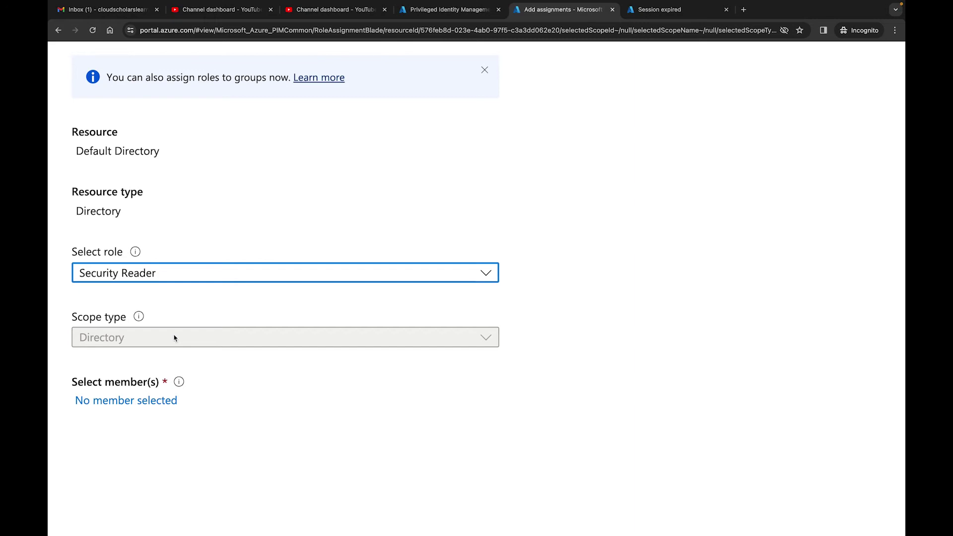
pyautogui.click(140, 402)
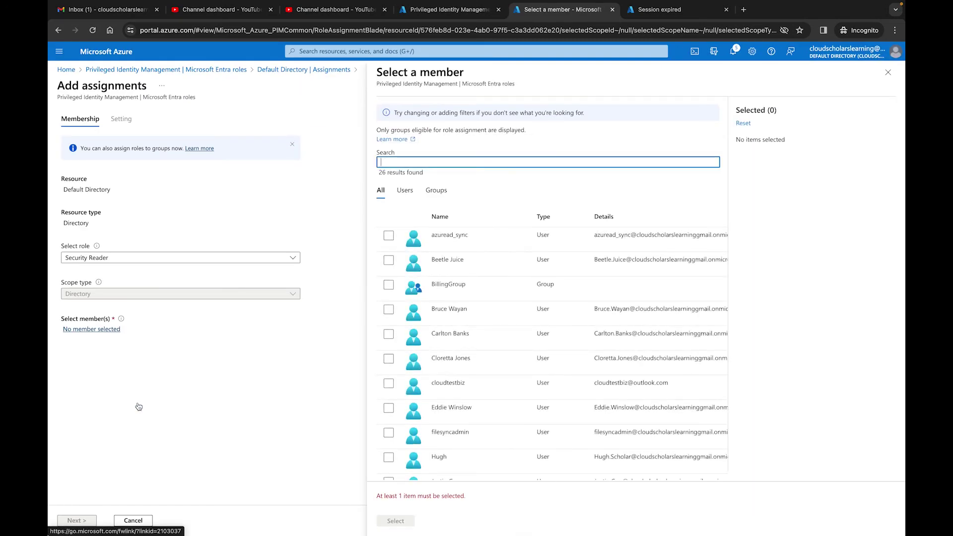
pyautogui.write('west')
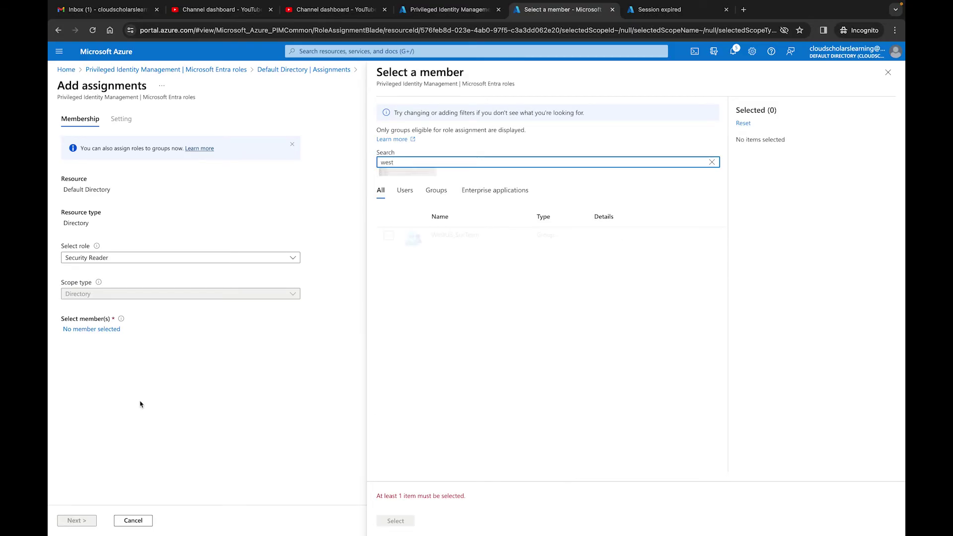
pyautogui.click(389, 236)
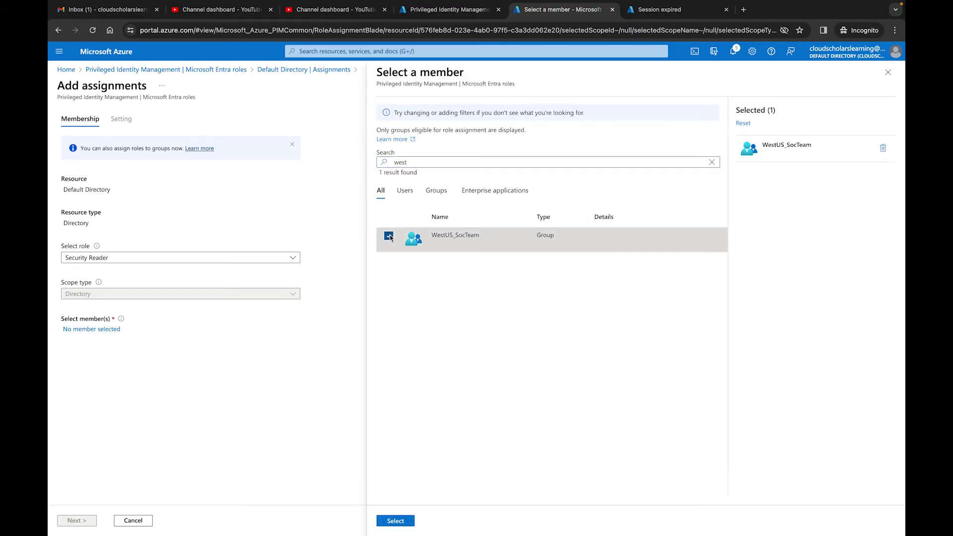
pyautogui.click(394, 520)
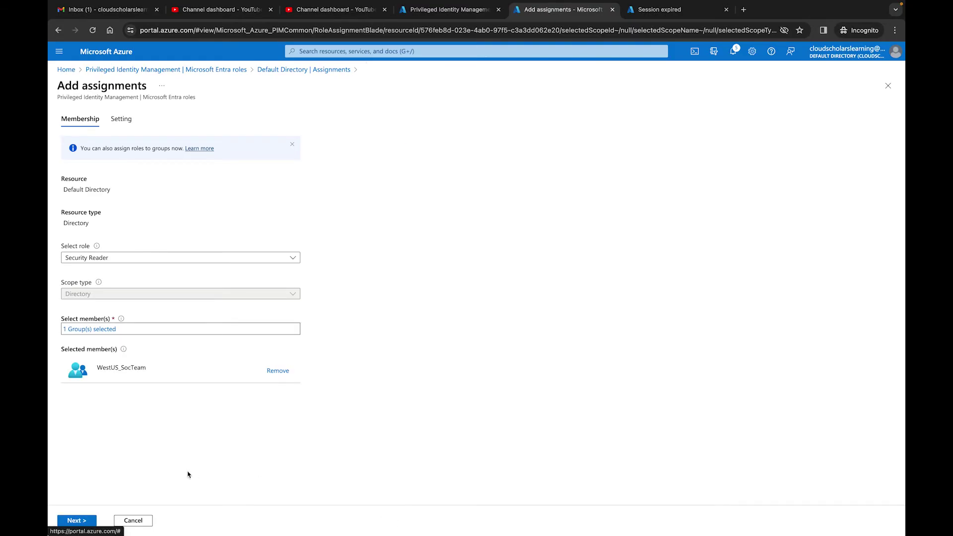
# - Make the assignment Eligible, not permanent, running 02/26/2024 to 02/25/2025
pyautogui.click(80, 520)
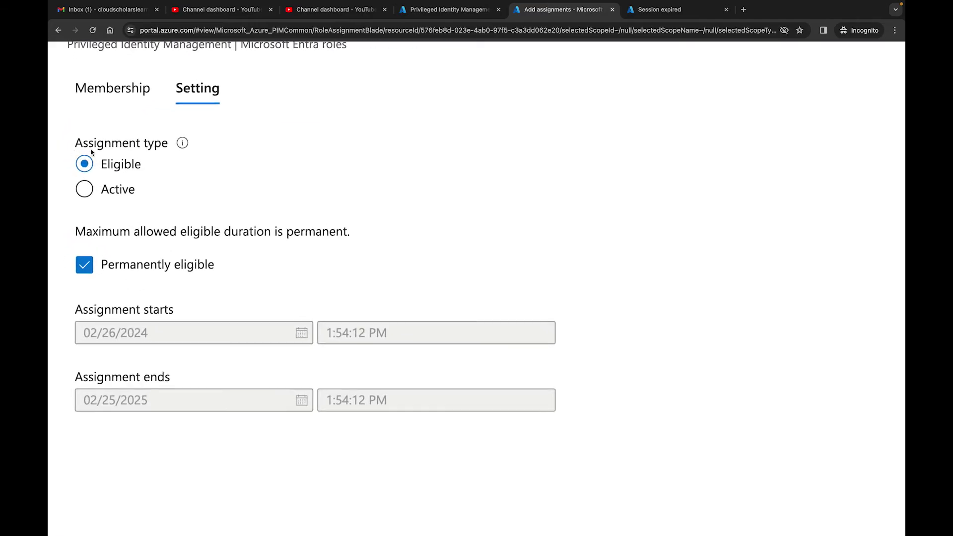
pyautogui.click(85, 271)
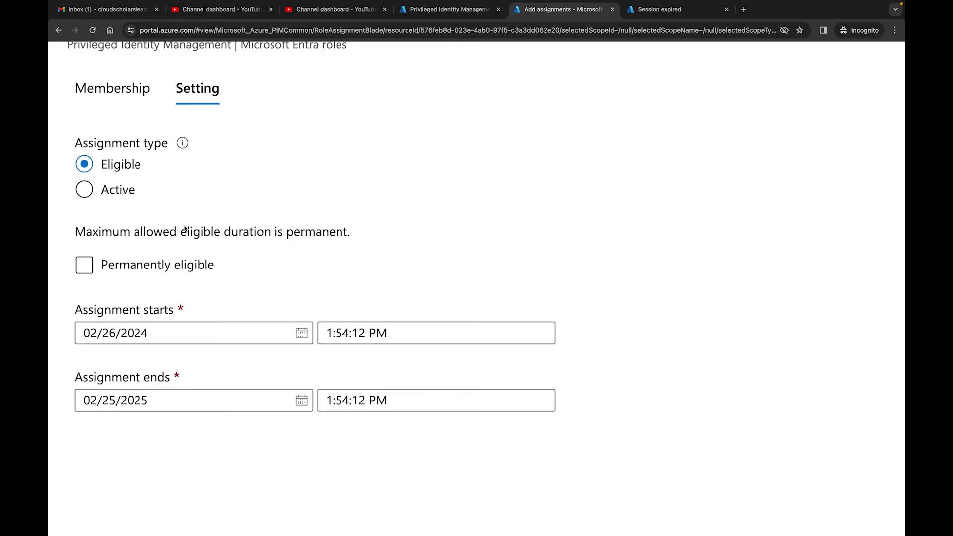
pyautogui.click(89, 192)
pyautogui.scroll(-3, 187, 274)
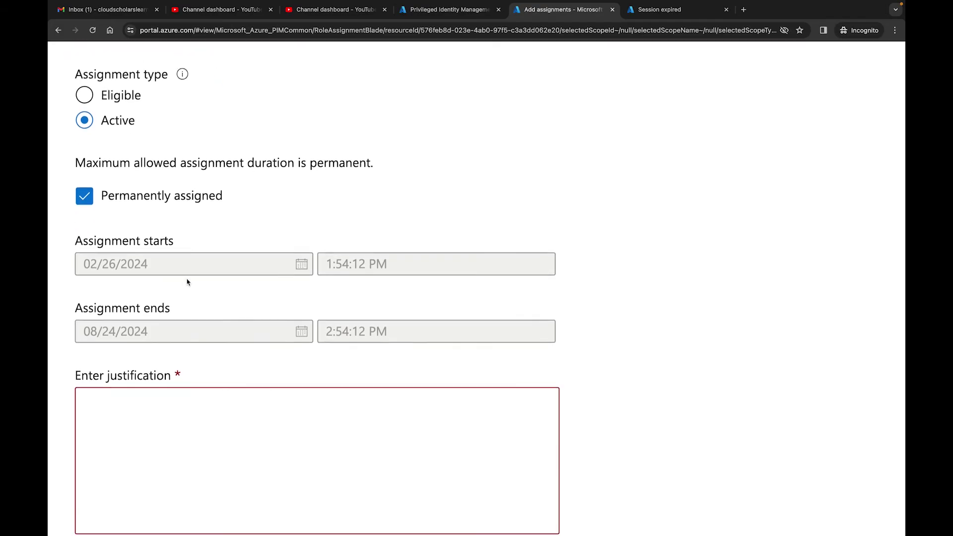
pyautogui.scroll(3, 154, 281)
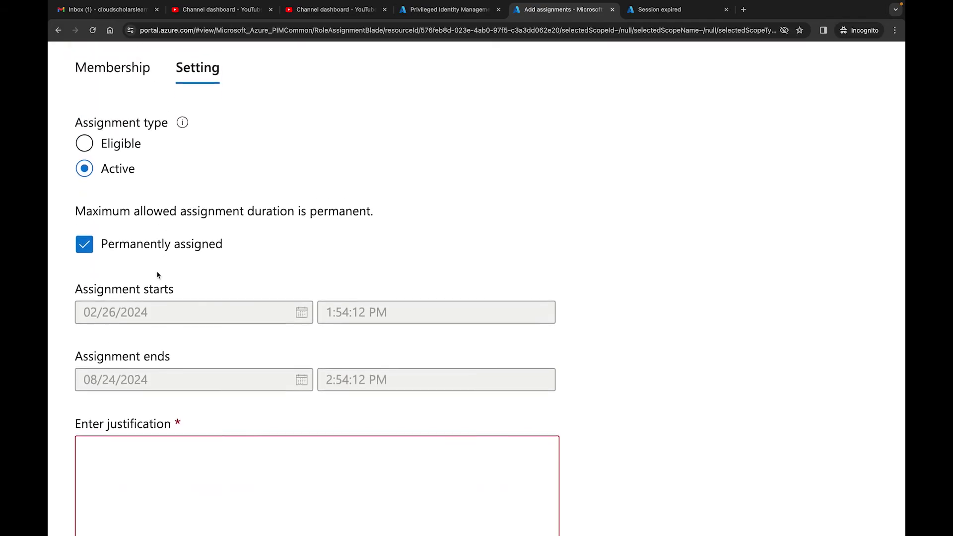
pyautogui.click(92, 172)
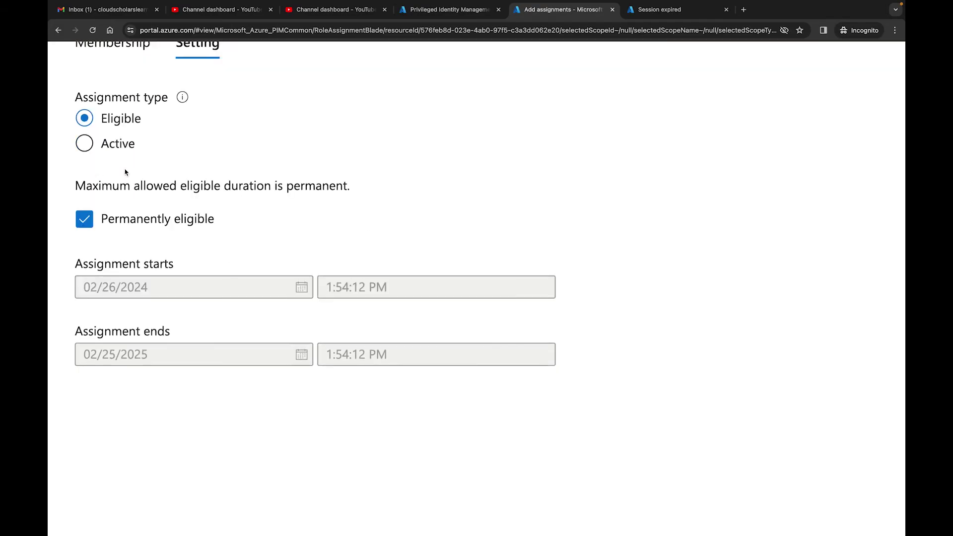
pyautogui.scroll(1, 119, 181)
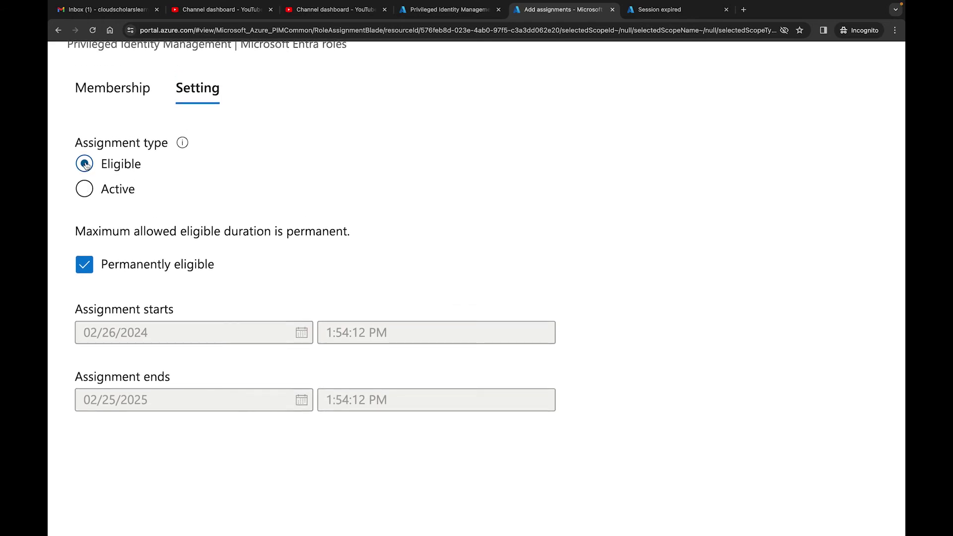
pyautogui.click(84, 265)
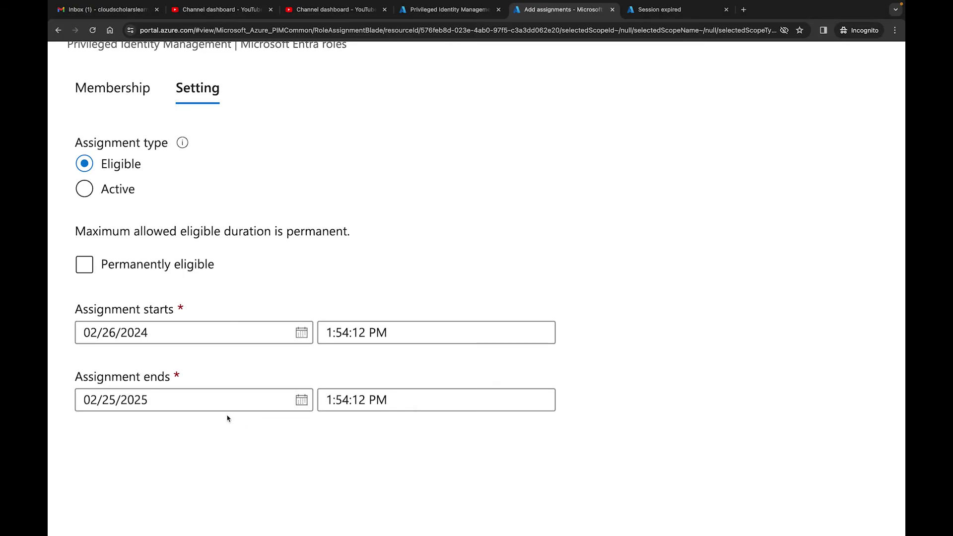
pyautogui.scroll(-5, 234, 430)
pyautogui.scroll(-3, 234, 429)
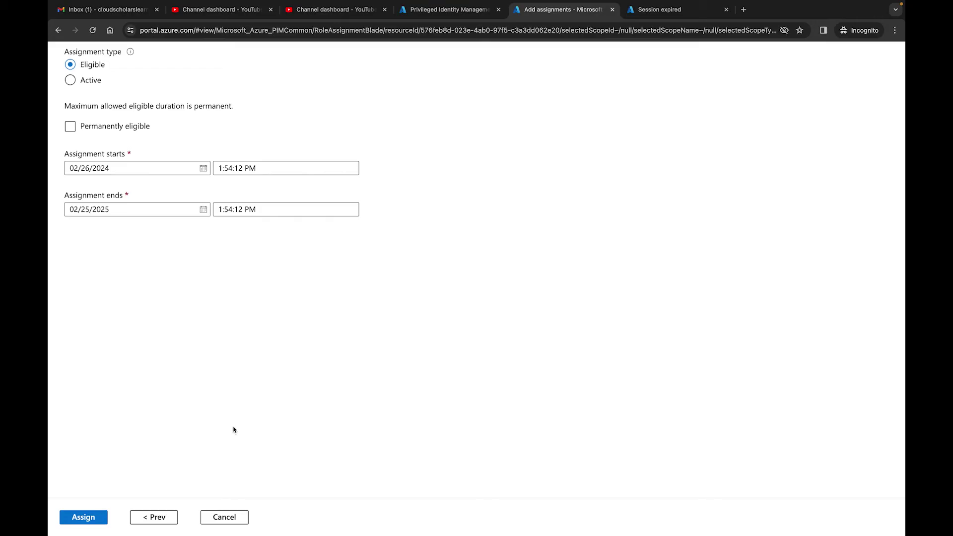
# - Assign the role and confirm WestUS_SocTeam's Security Reader entry under Eligible assignments
pyautogui.click(79, 517)
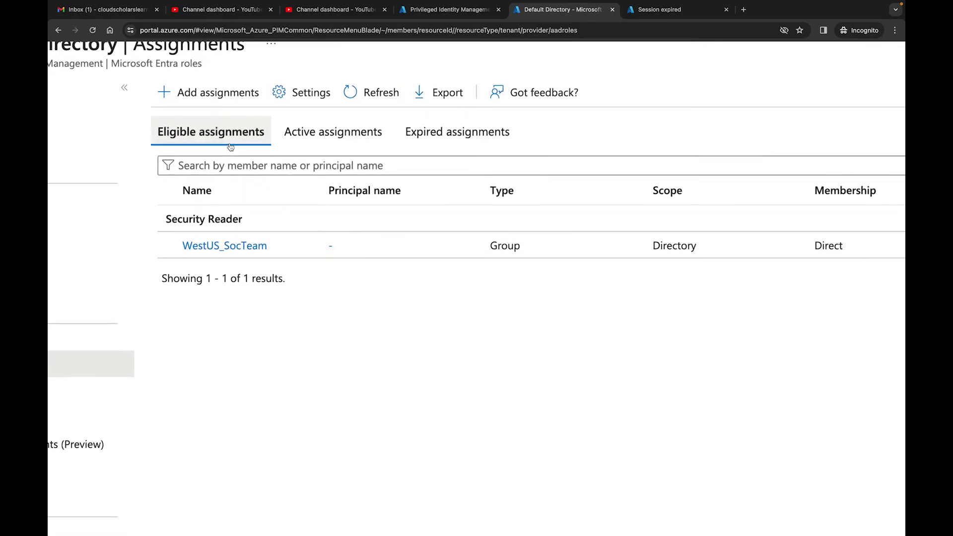
pyautogui.click(343, 138)
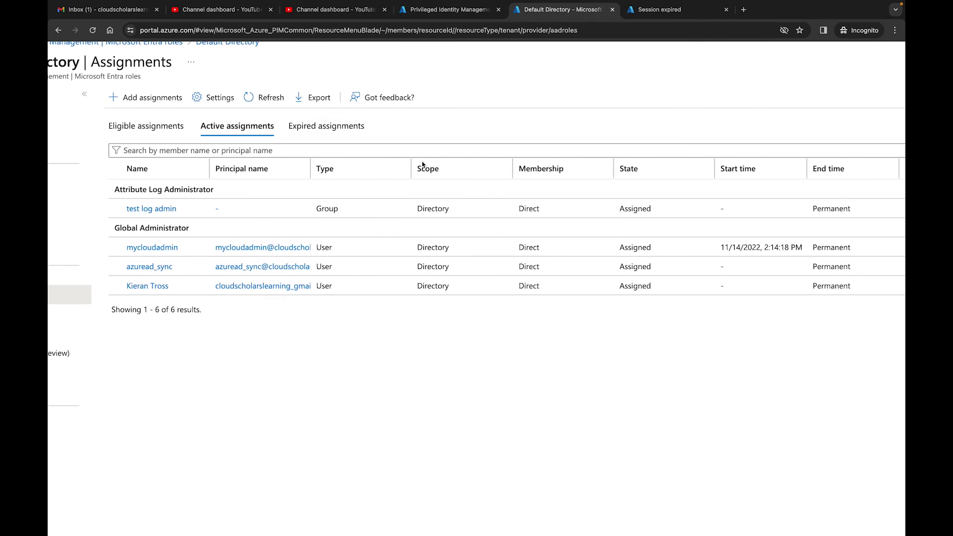
pyautogui.hscroll(2, 423, 164)
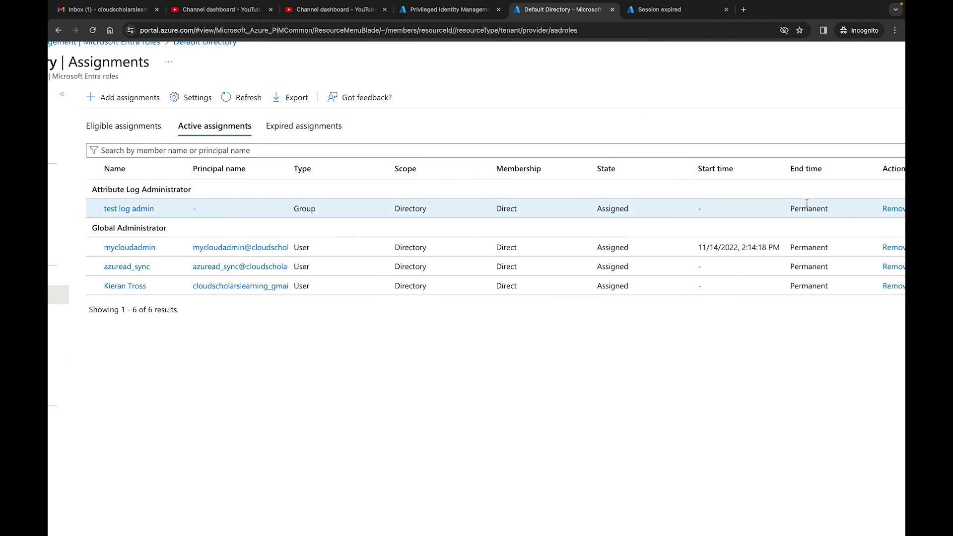
pyautogui.click(133, 127)
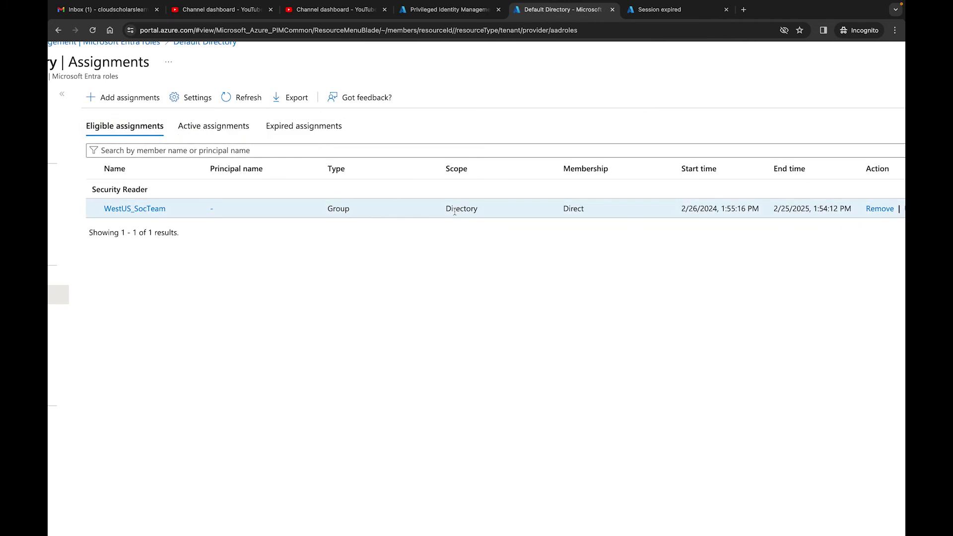
pyautogui.hscroll(1, 454, 211)
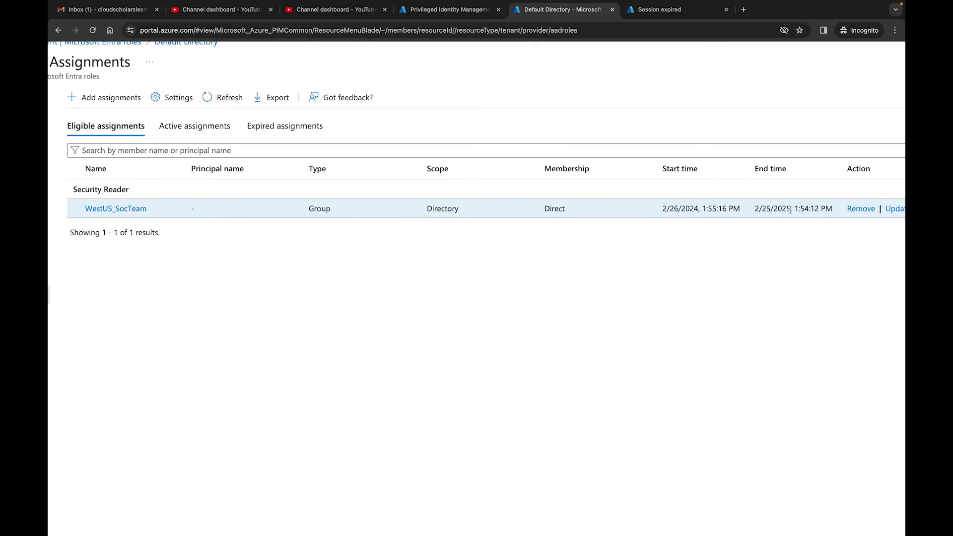
pyautogui.scroll(-5, 790, 210)
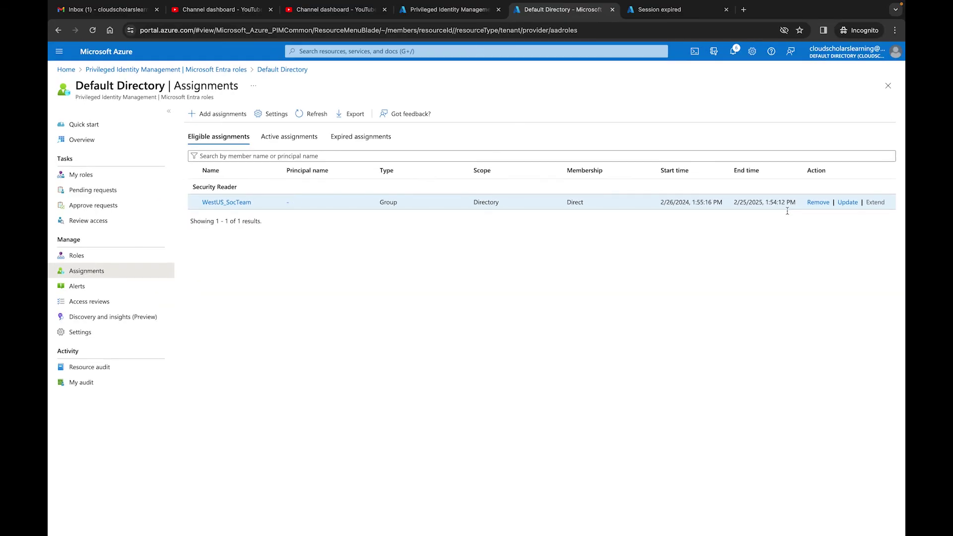
# - Change WestUS_SocTeam's Security Reader assignment to Active with justification 'testing' and save it
pyautogui.click(848, 202)
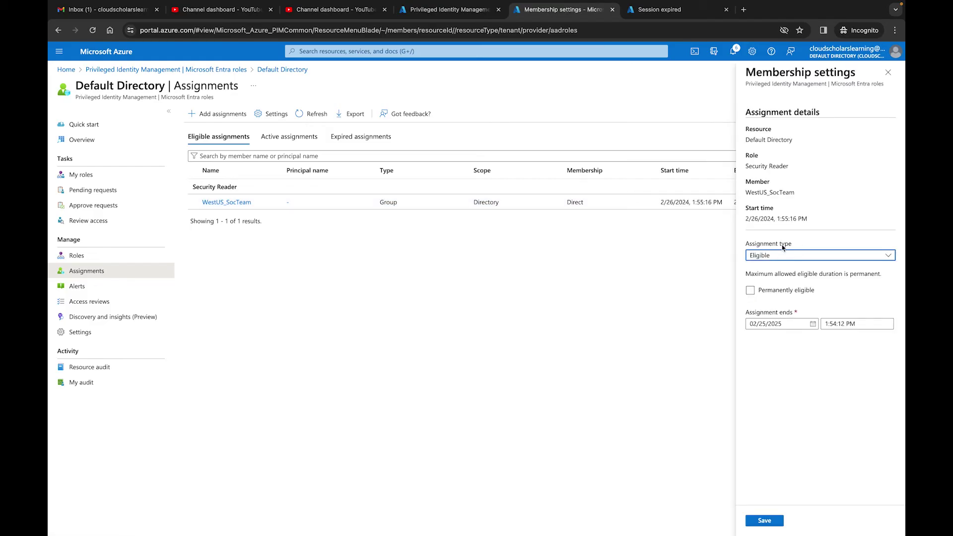
pyautogui.click(794, 254)
pyautogui.click(783, 280)
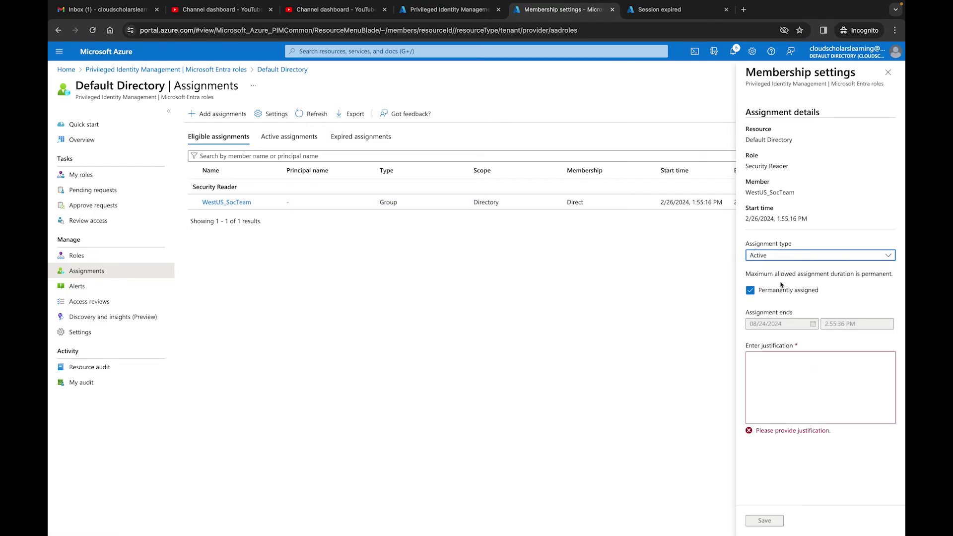
pyautogui.click(776, 373)
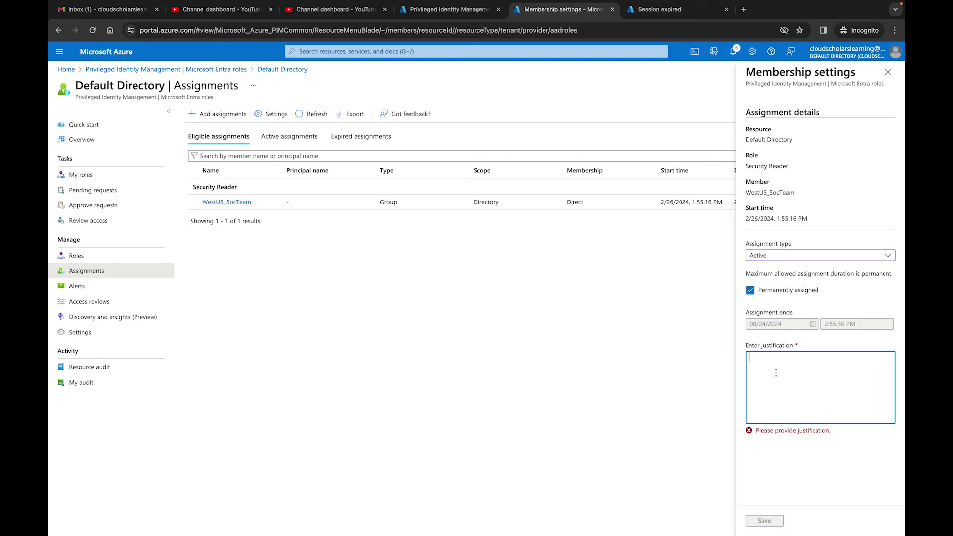
pyautogui.write('testing')
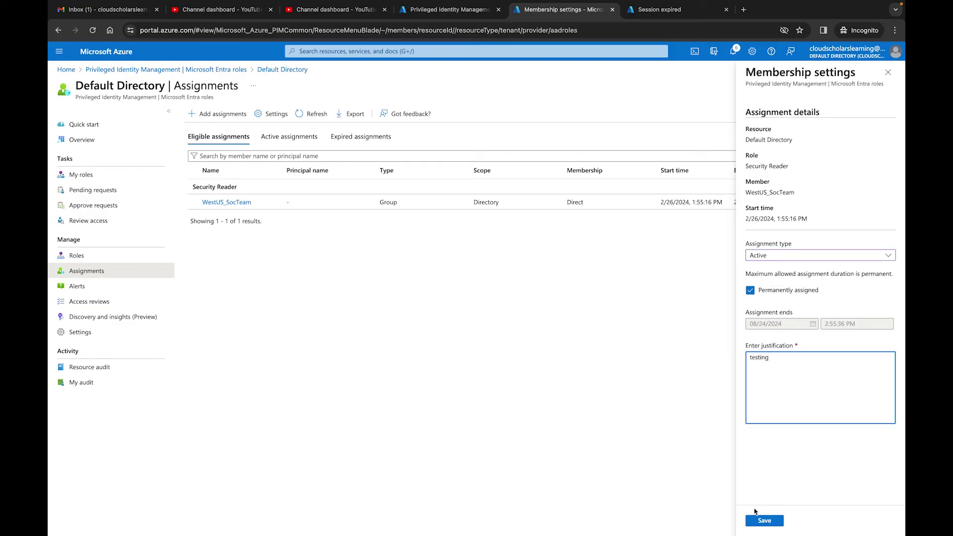
pyautogui.click(760, 519)
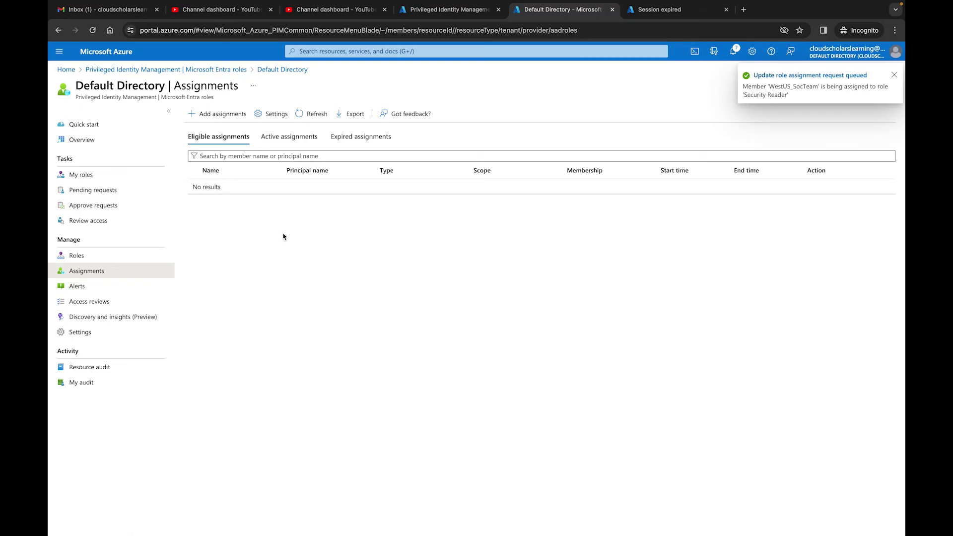
# - Review the Active and Expired assignments lists for WestUS_SocTeam's Security Reader role
pyautogui.click(280, 137)
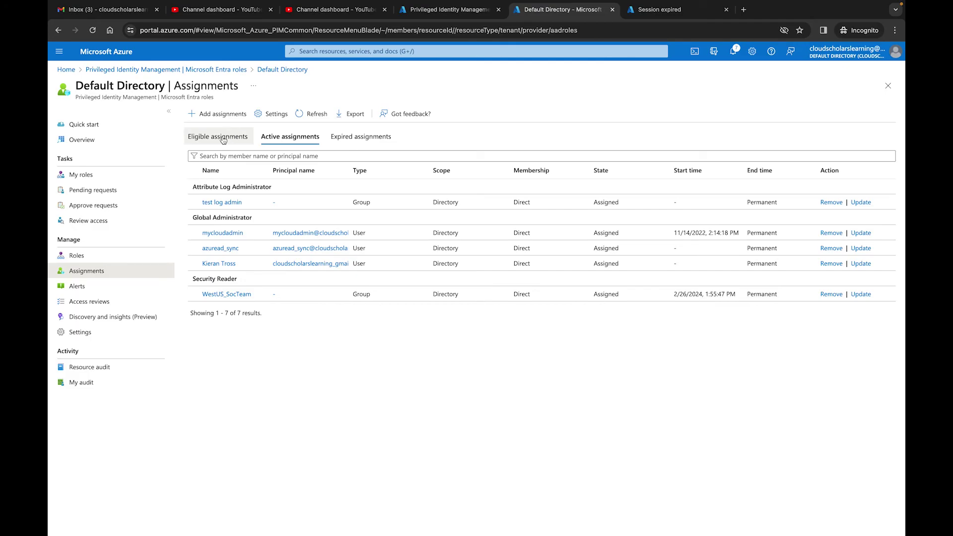
pyautogui.click(347, 142)
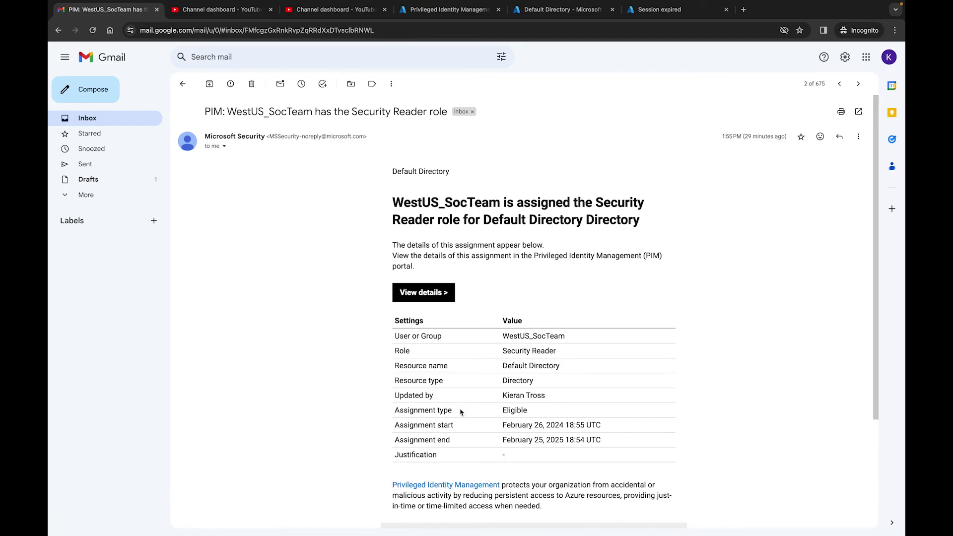
# - Highlight WestUS_SocTeam in the email heading, then go to the newer Security Reader update email
pyautogui.moveTo(393, 201); pyautogui.dragTo(502, 201)
pyautogui.scroll(-1, 529, 362)
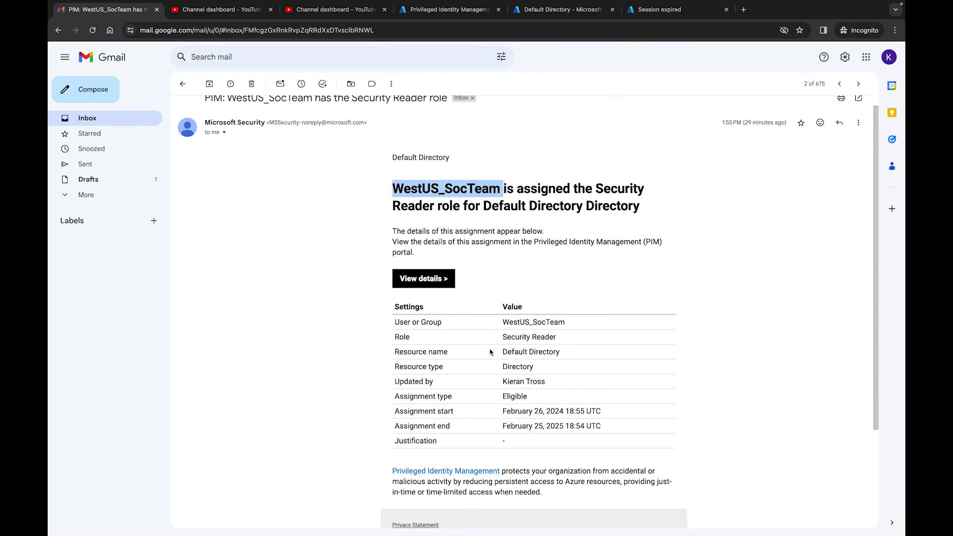
pyautogui.scroll(5, 490, 352)
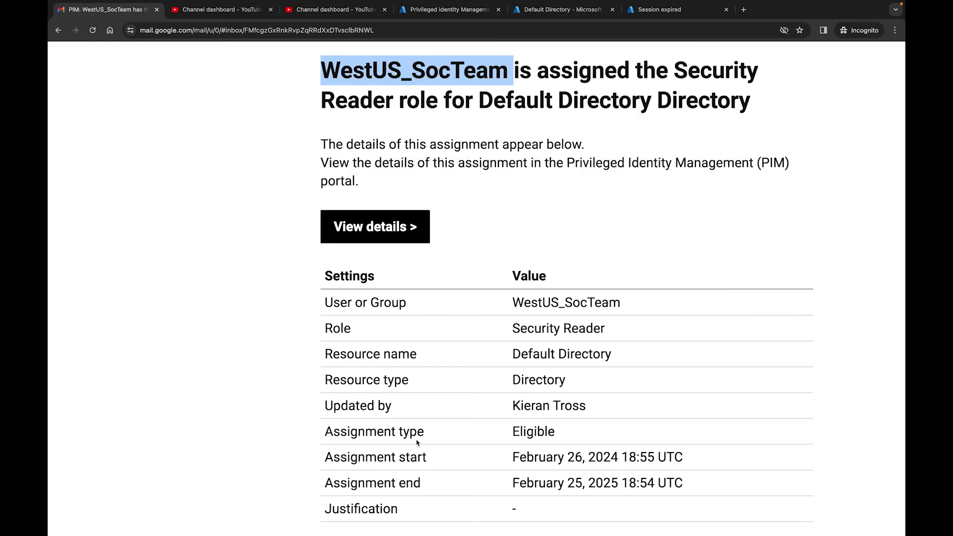
pyautogui.scroll(-5, 529, 435)
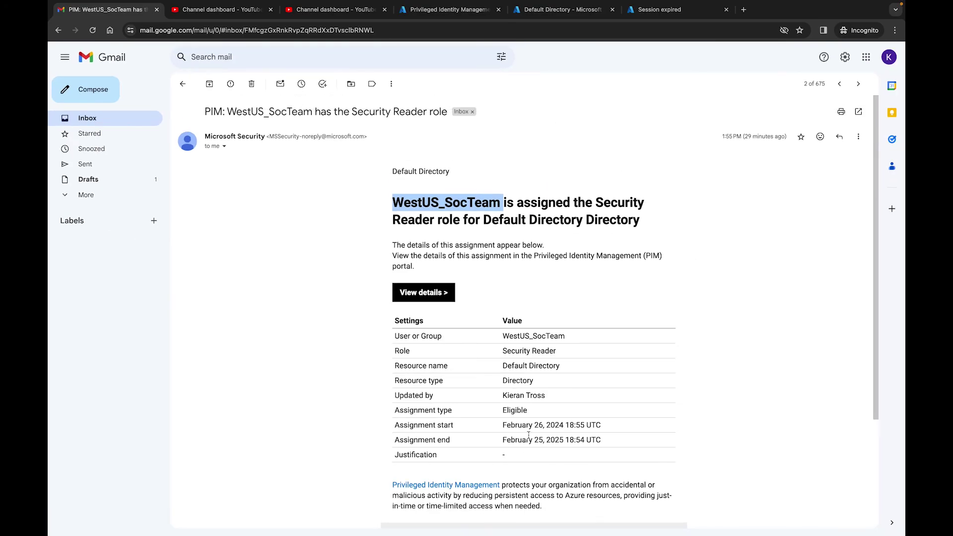
pyautogui.click(839, 84)
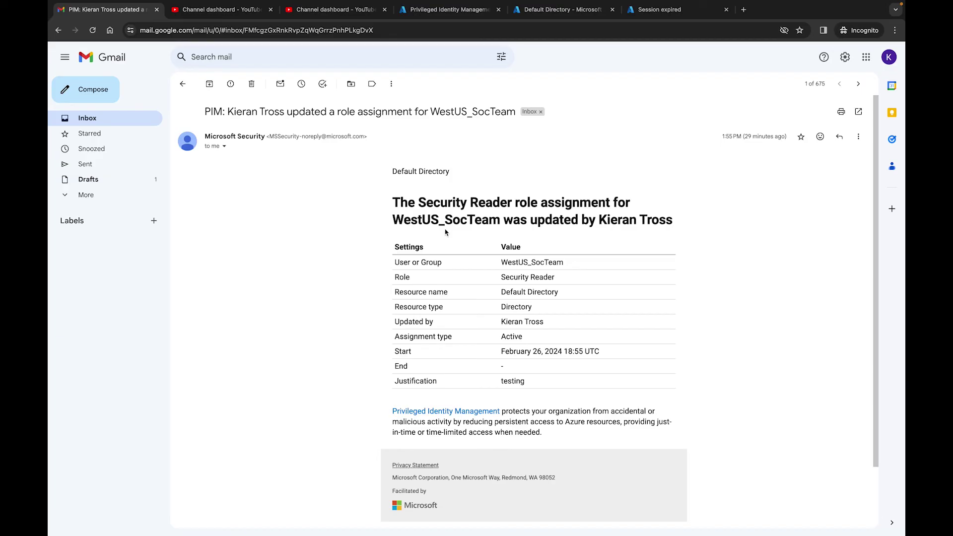
pyautogui.scroll(5, 464, 269)
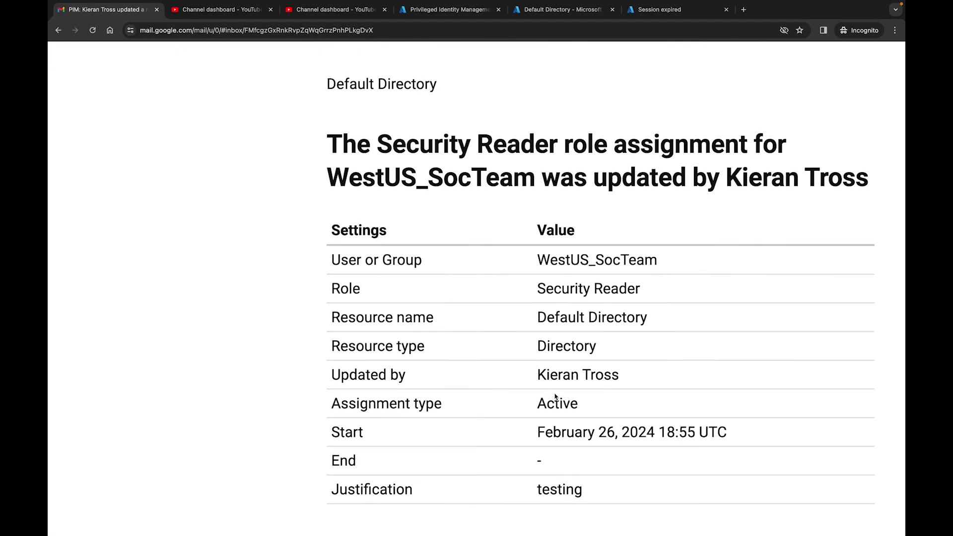
pyautogui.doubleClick(553, 403)
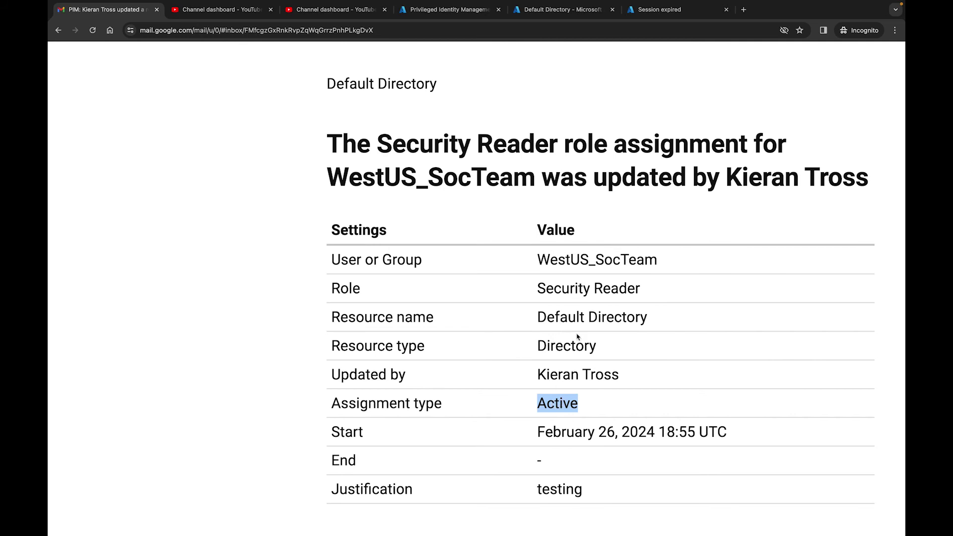
pyautogui.doubleClick(560, 492)
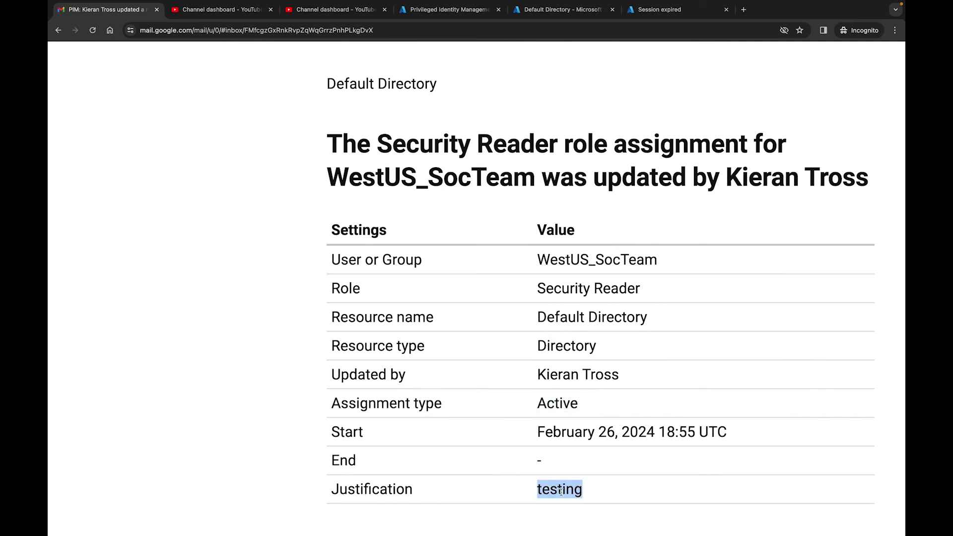